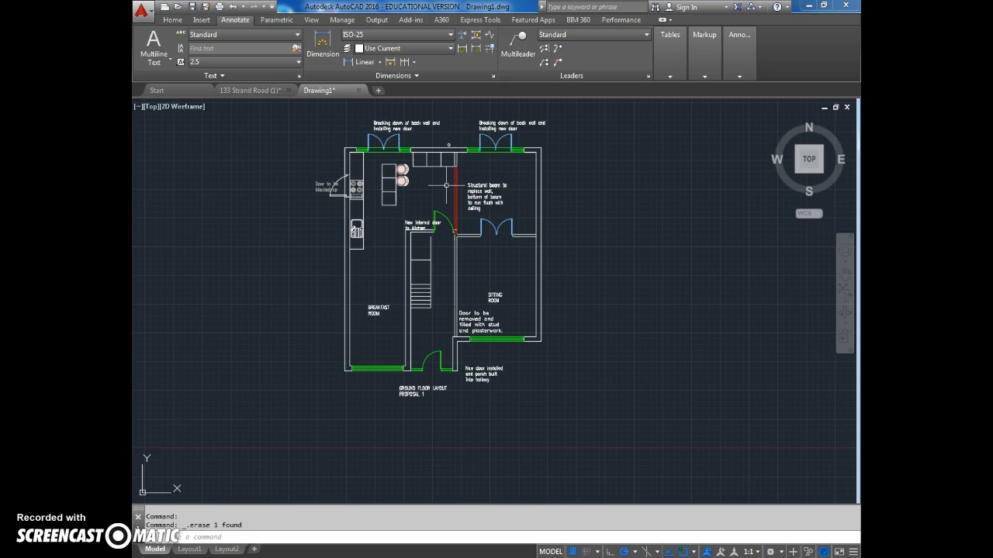
Open the Dimension Style Manager
left_click(162, 534)
left_click(171, 22)
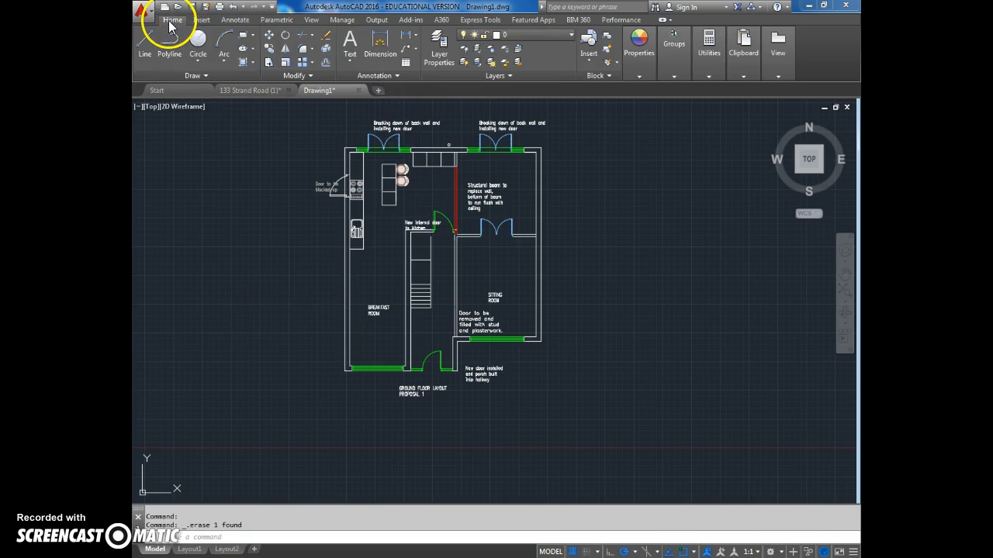
left_click(237, 19)
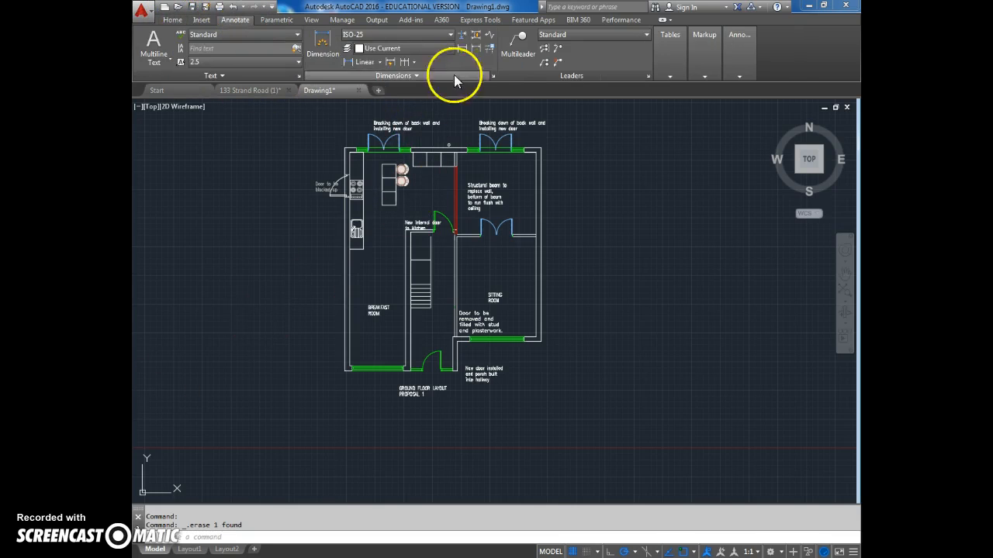
left_click(493, 76)
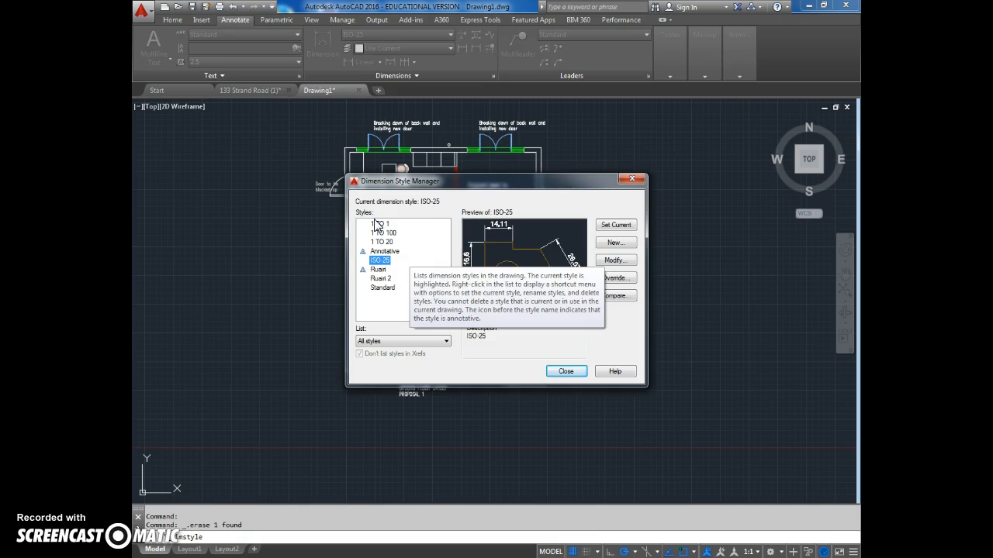
Create a new dimension style named "Floor plan 1 to 100" based on the Standard style
left_click(382, 287)
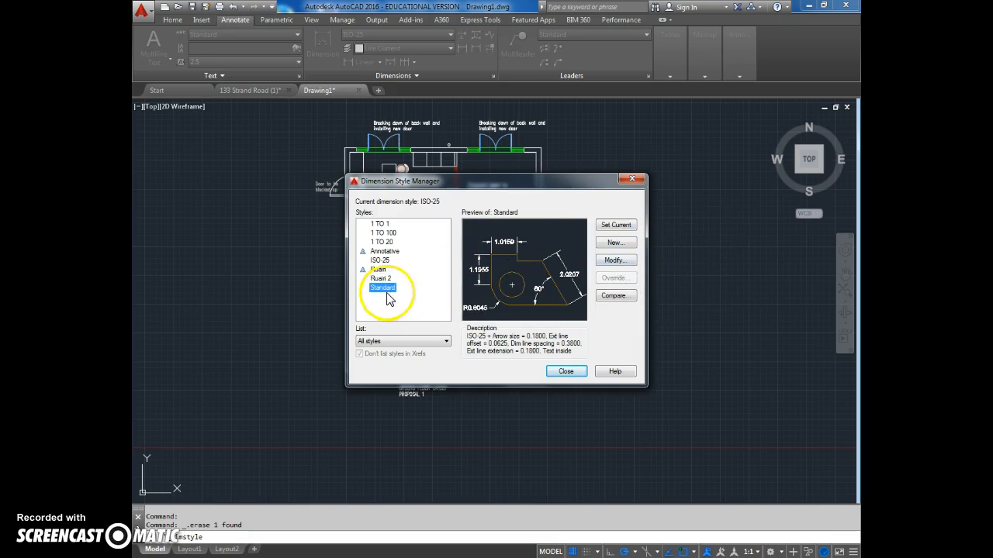
left_click(621, 244)
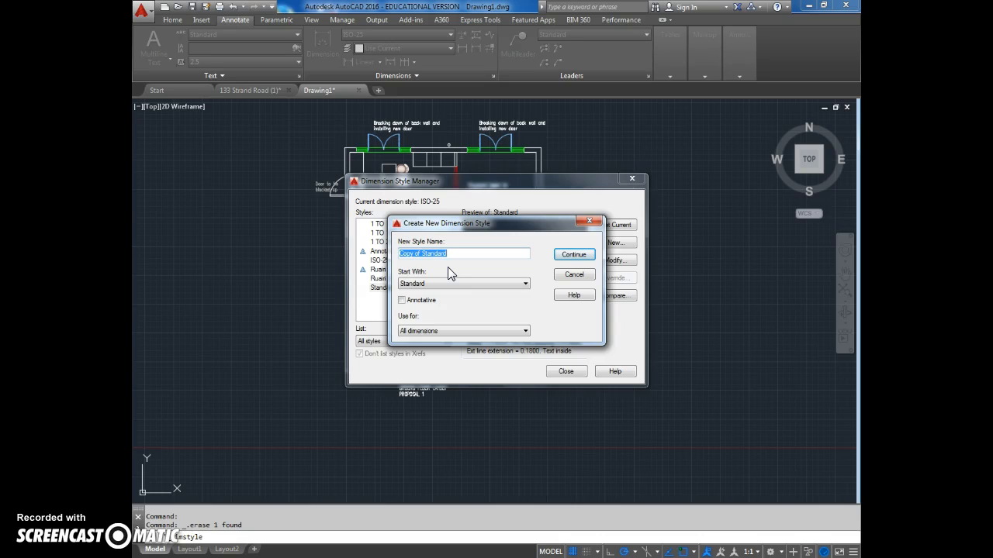
type("FLOOR PLAN")
key("BackSpace")
key("BackSpace")
key("BackSpace")
key("BackSpace")
key("BackSpace")
key("BackSpace")
key("BackSpace")
key("BackSpace")
key("BackSpace")
type("Roo")
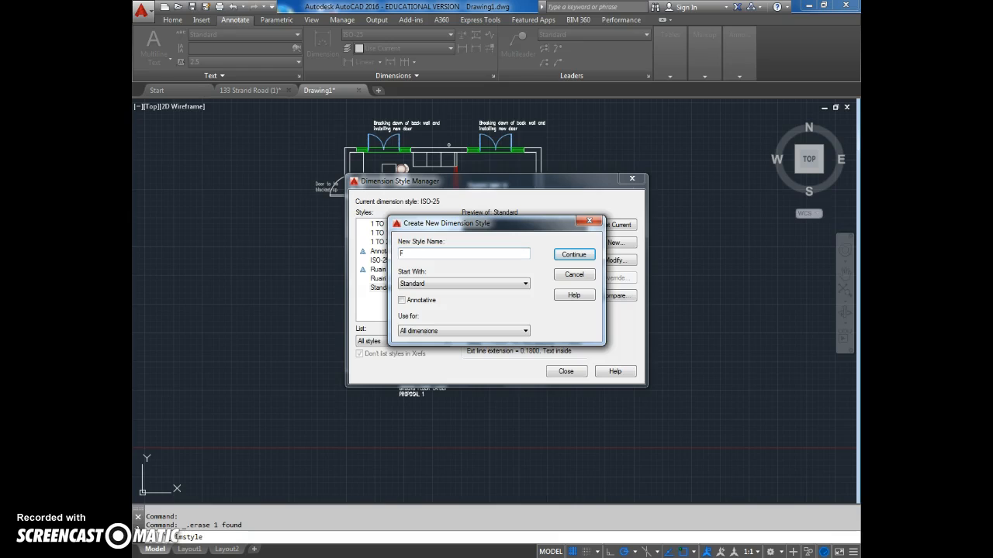
type("r plan")
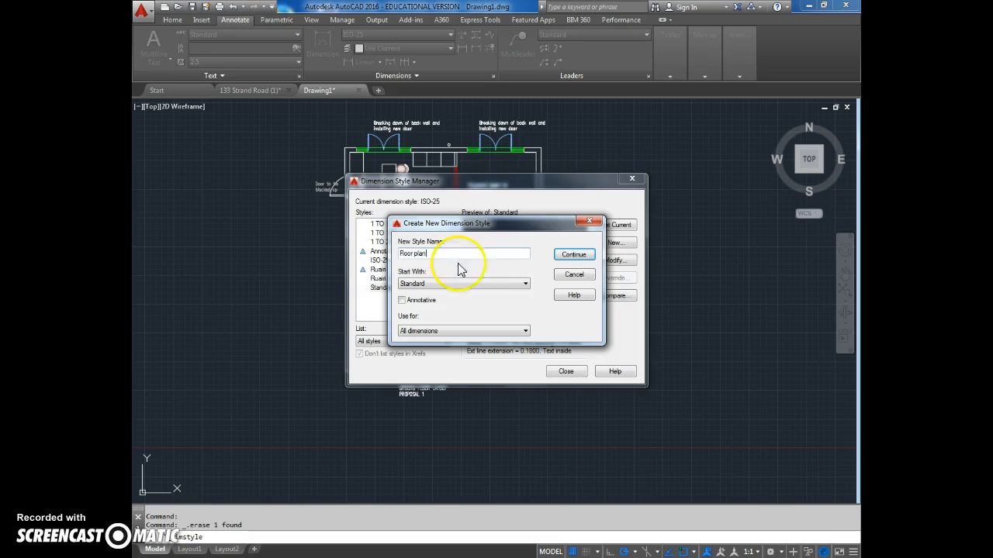
type(" 1")
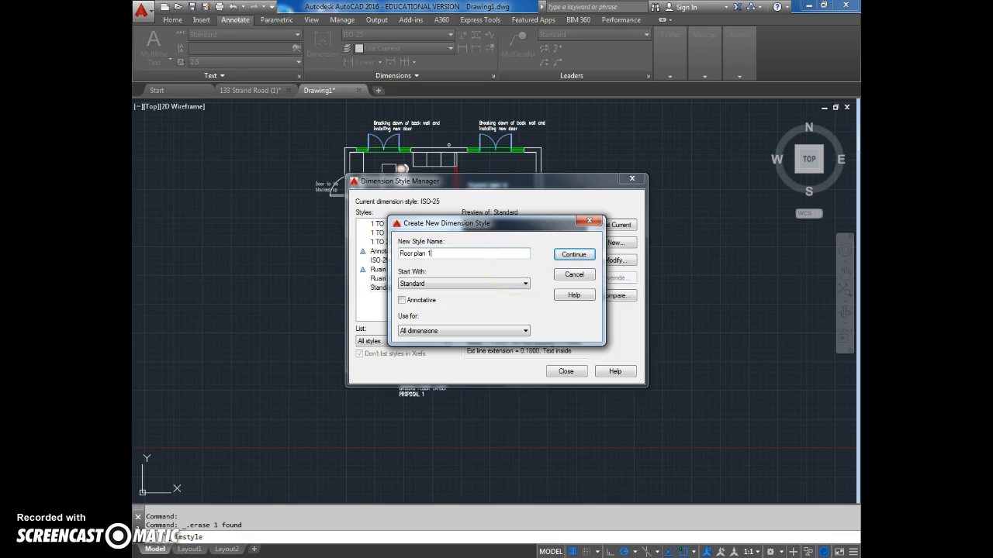
type(" to100")
left_click(573, 256)
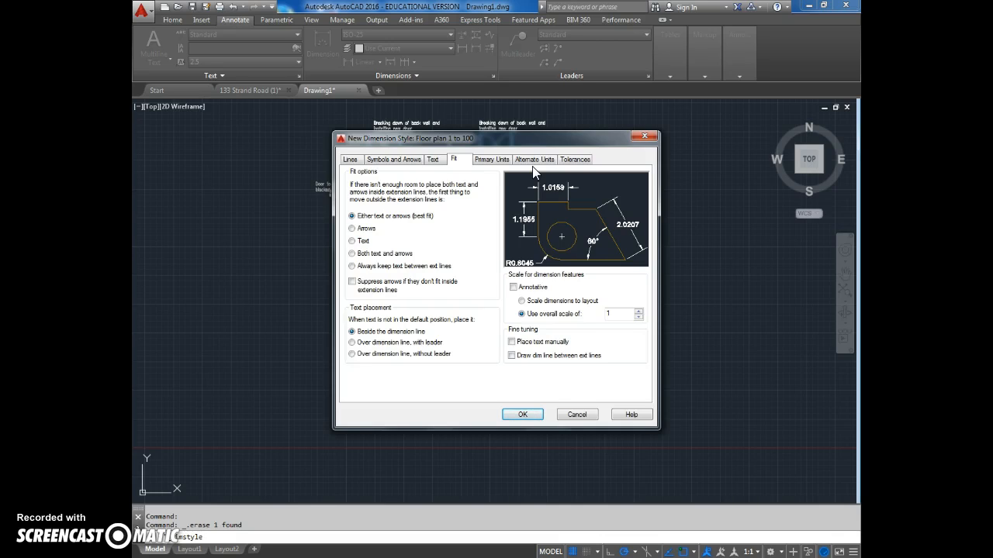
Set the style's baseline spacing, extension beyond dimension lines and offset from origin to 1 each
left_click(619, 314)
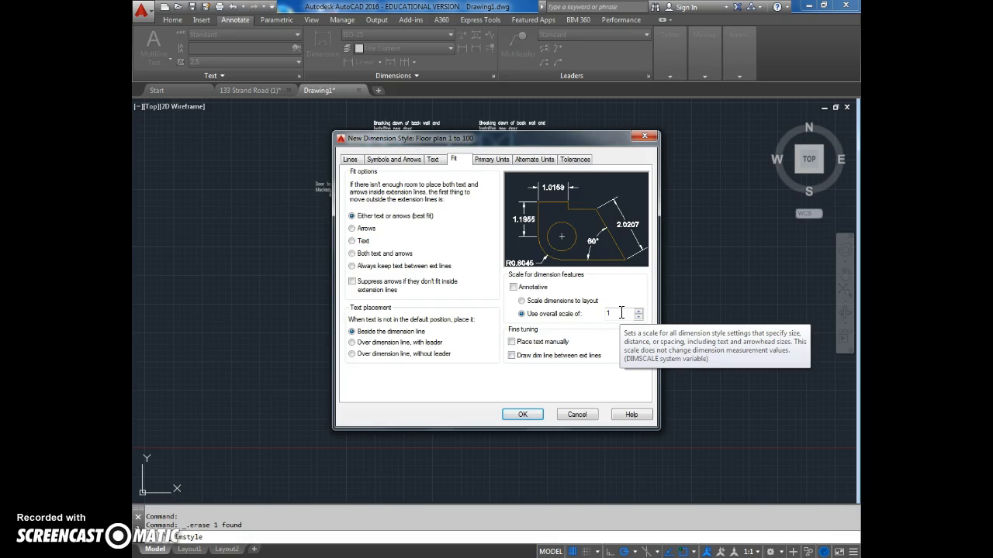
left_click(351, 161)
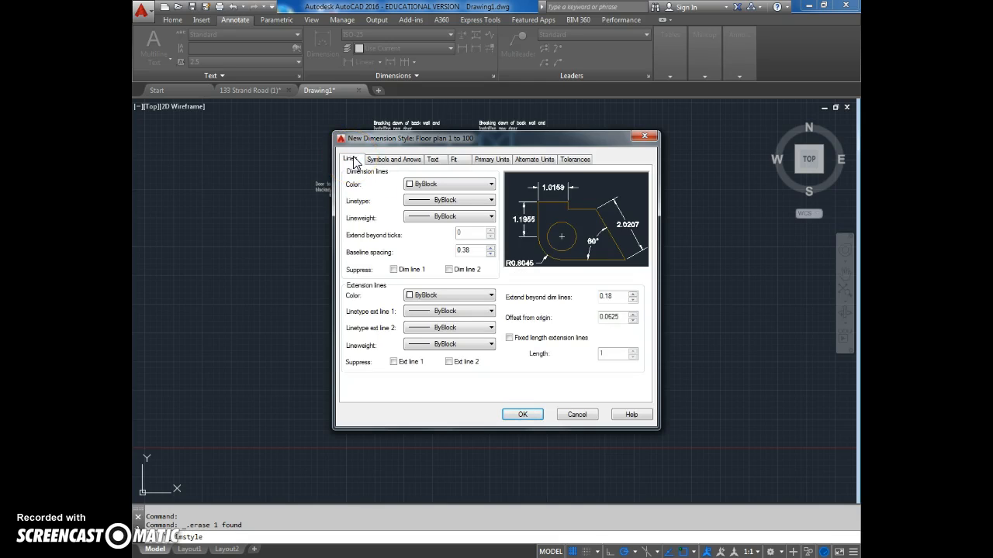
left_click_drag(470, 252, 442, 257)
type("1")
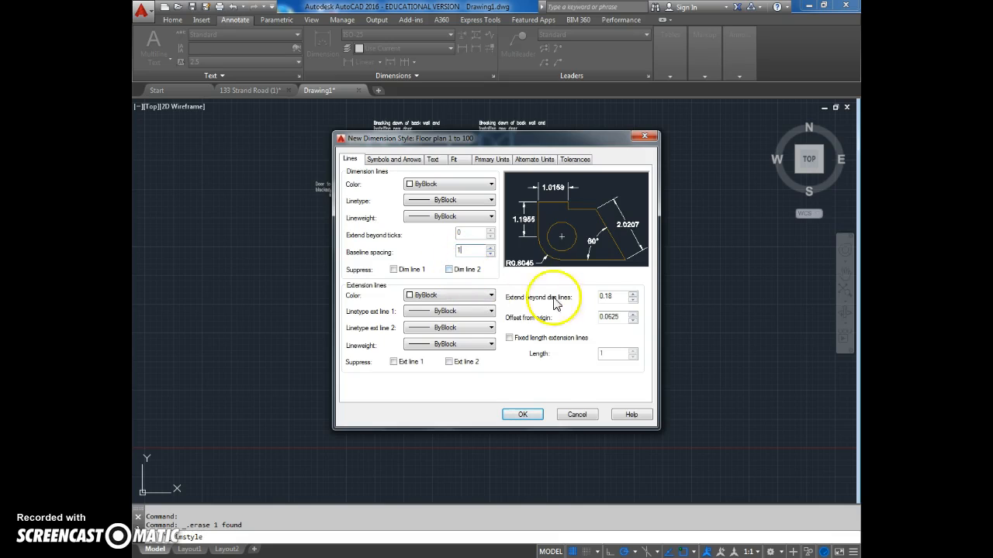
left_click(621, 297)
left_click_drag(620, 296, 597, 310)
type("1")
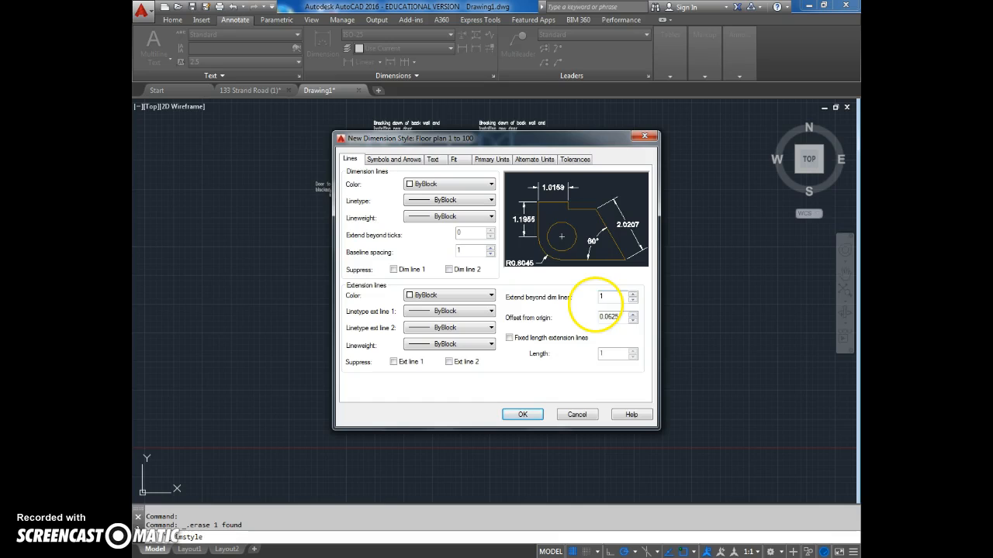
left_click_drag(626, 316, 574, 325)
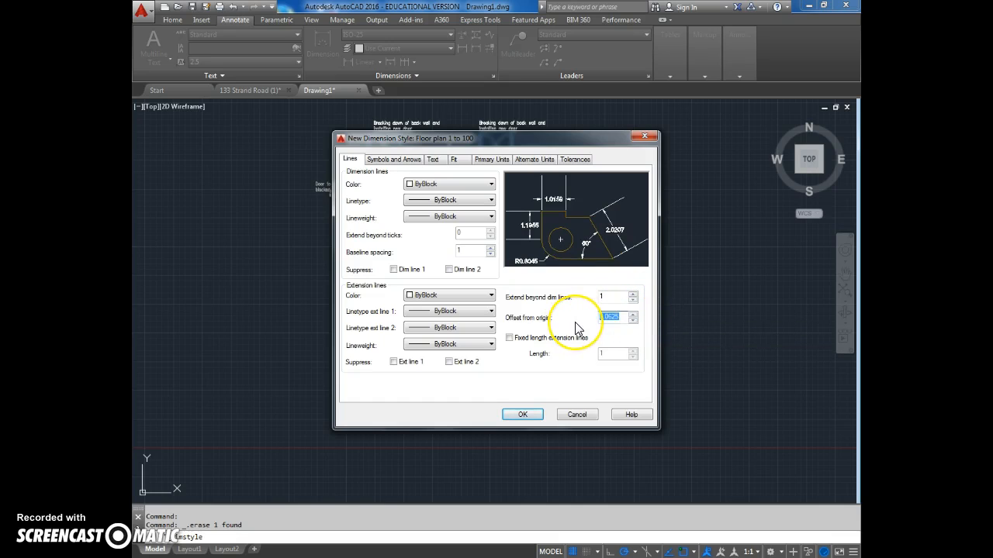
type("1")
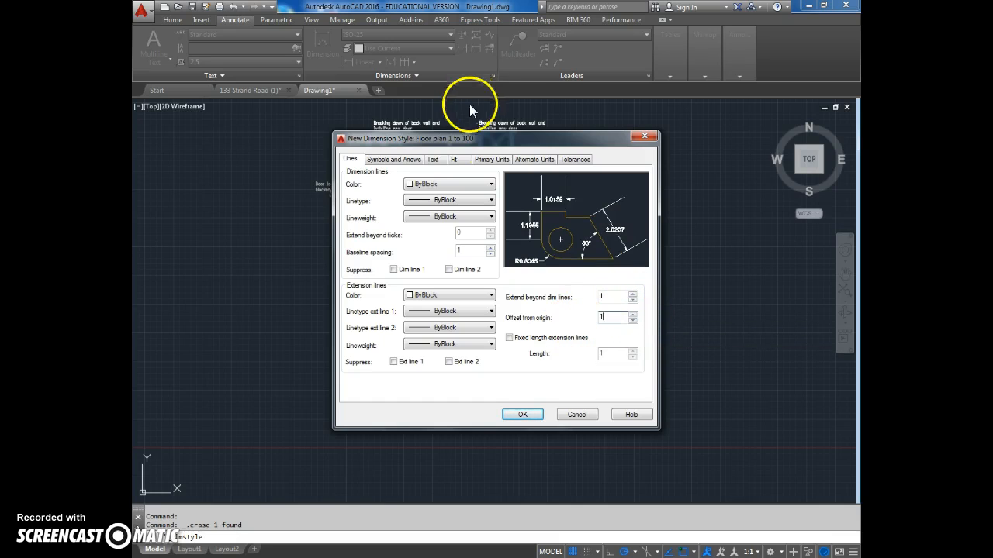
Set the colour of both the dimension lines and the extension lines to ByLayer
left_click(438, 186)
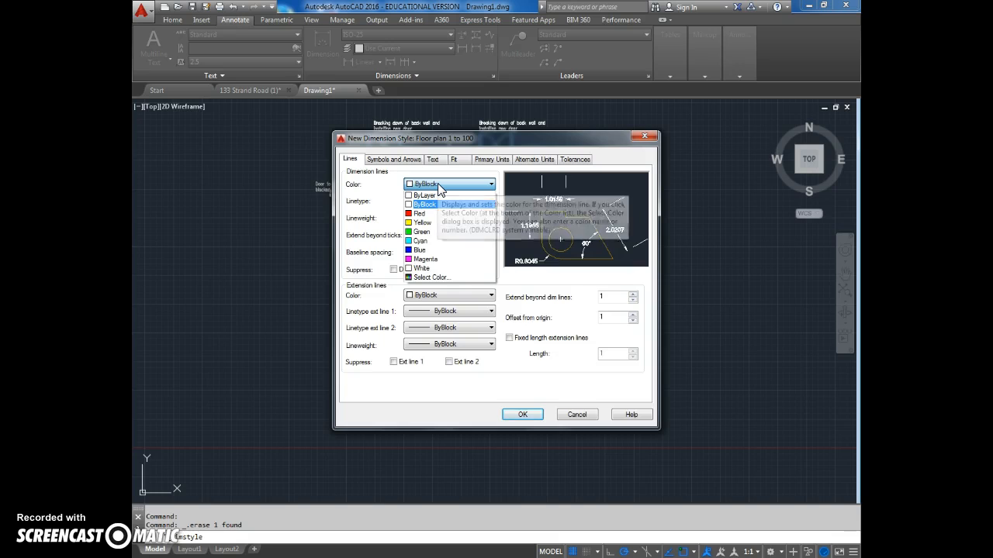
left_click(438, 196)
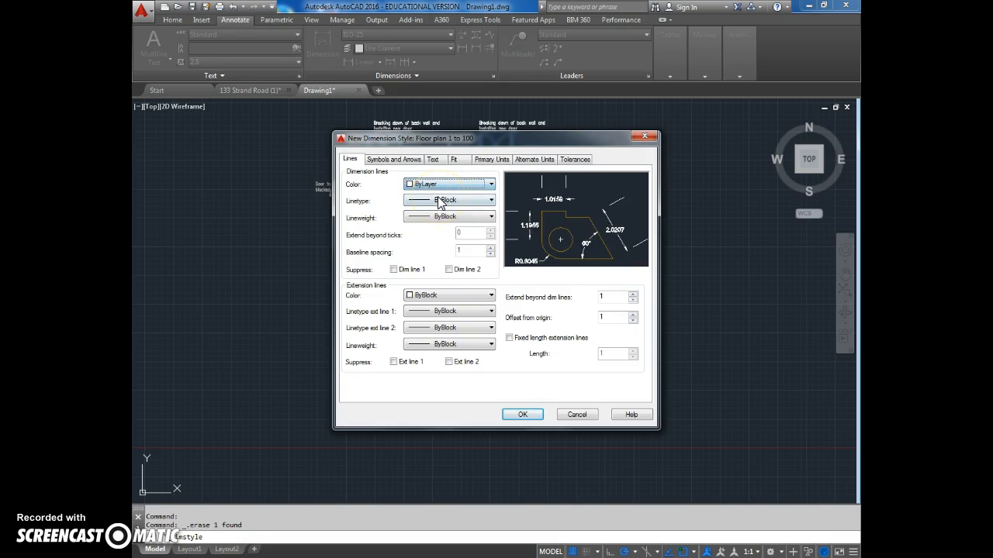
left_click(455, 295)
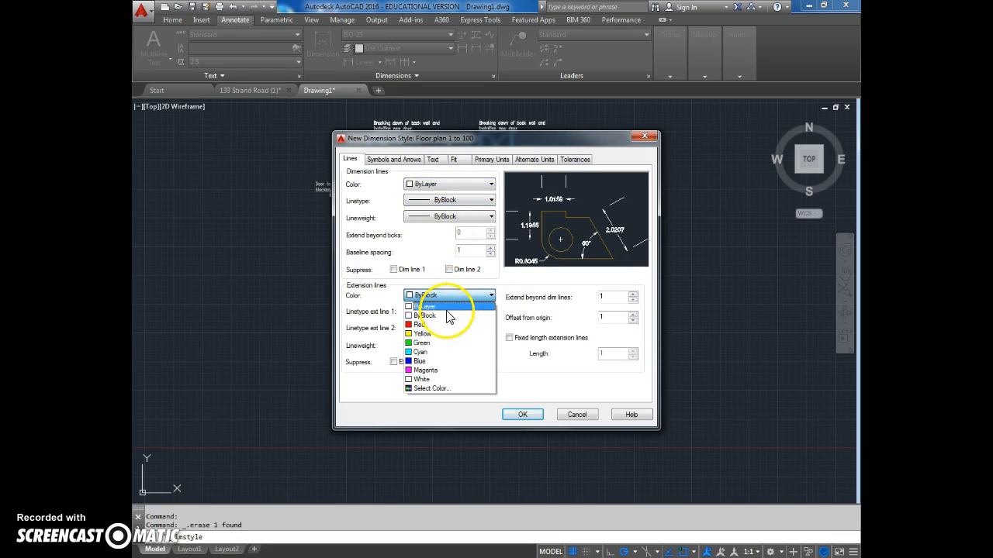
left_click(447, 304)
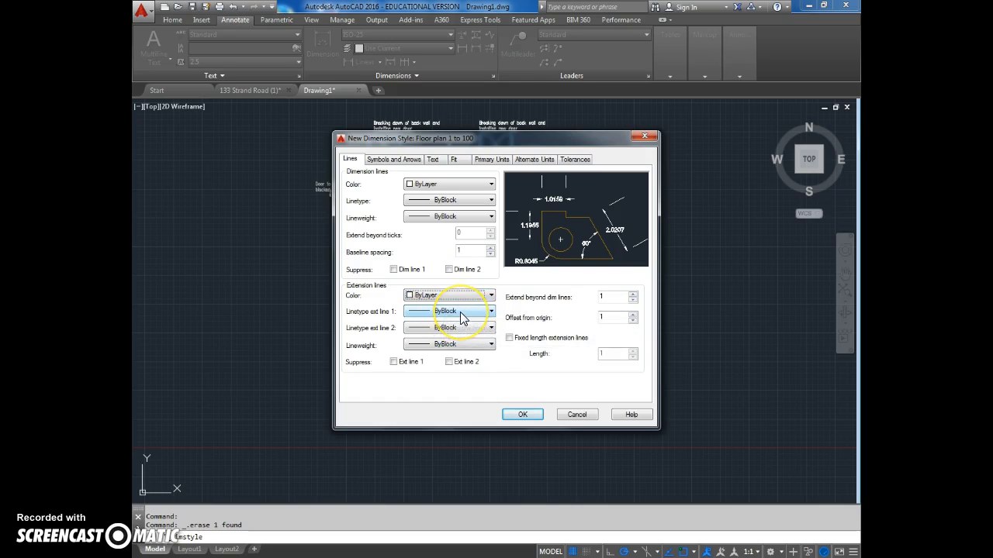
Set both extension line linetypes and the extension line lineweight to ByLayer
left_click(460, 312)
left_click(452, 324)
left_click(452, 331)
left_click(453, 340)
left_click(455, 346)
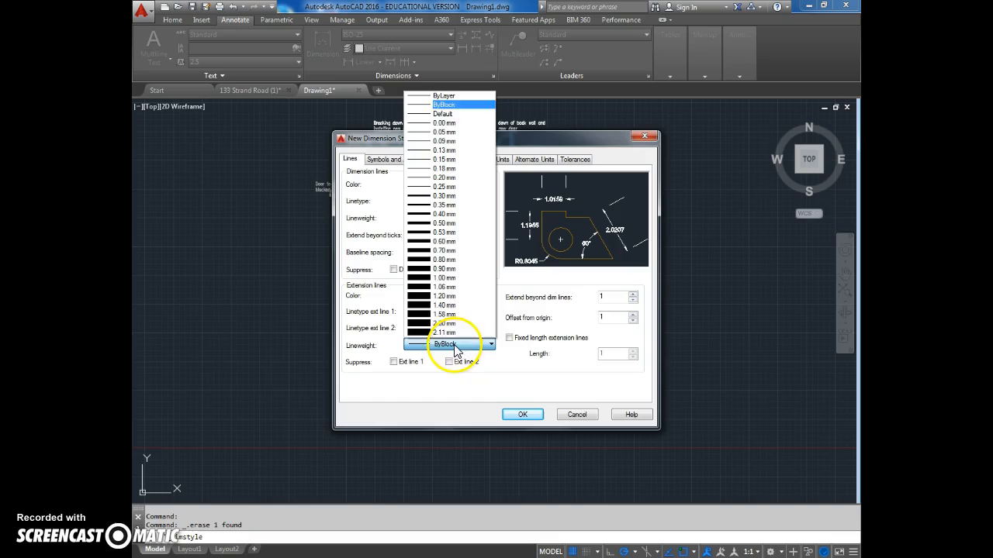
left_click(467, 96)
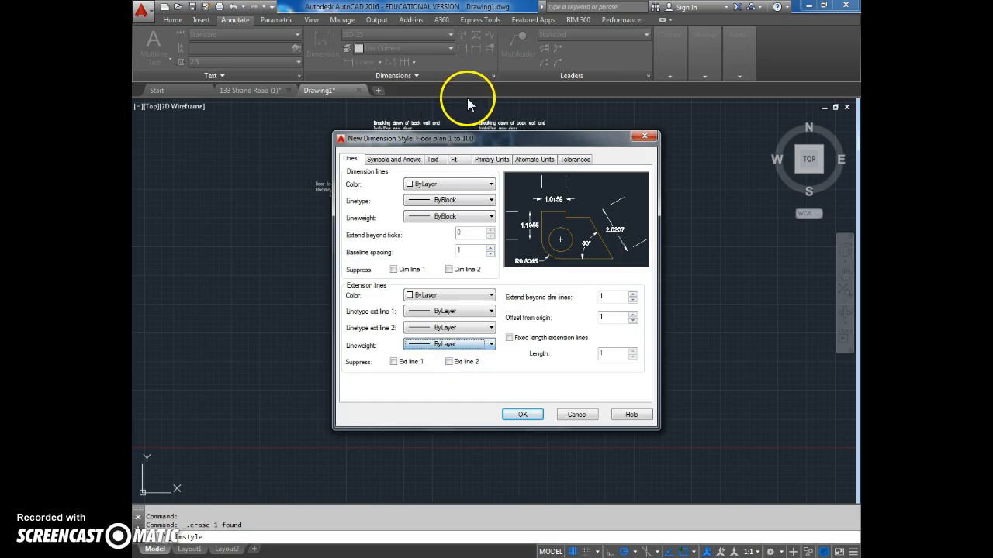
Set the dimension lines' linetype and lineweight to ByLayer
left_click(445, 200)
left_click(441, 208)
left_click(448, 216)
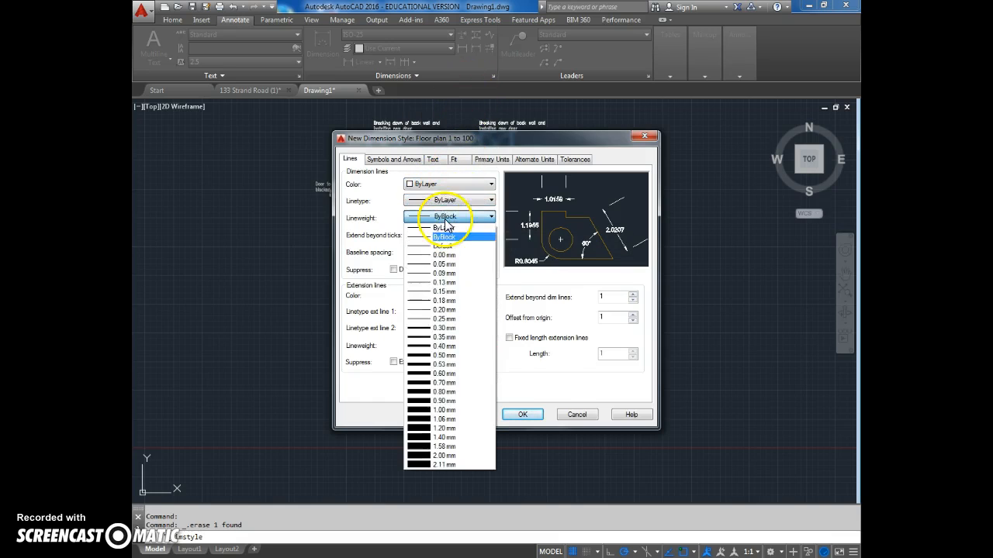
left_click(450, 225)
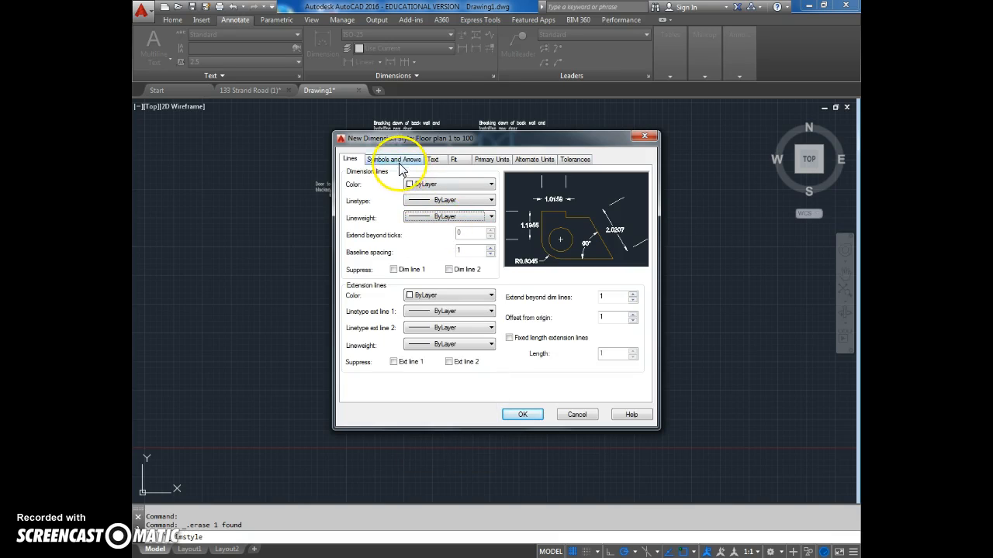
Change the dimension arrowheads to Architectural tick with an arrow size of 1
left_click(395, 160)
left_click(404, 195)
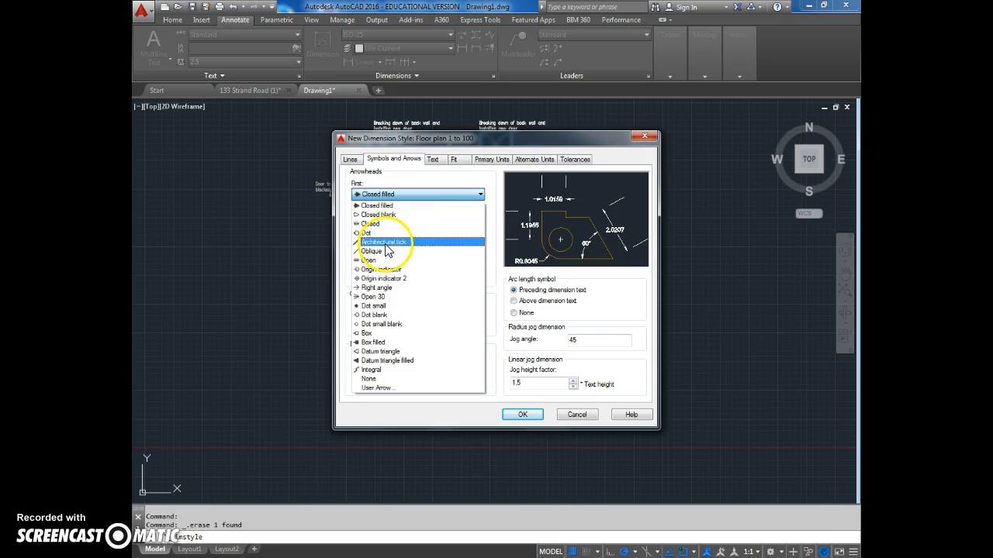
left_click(385, 242)
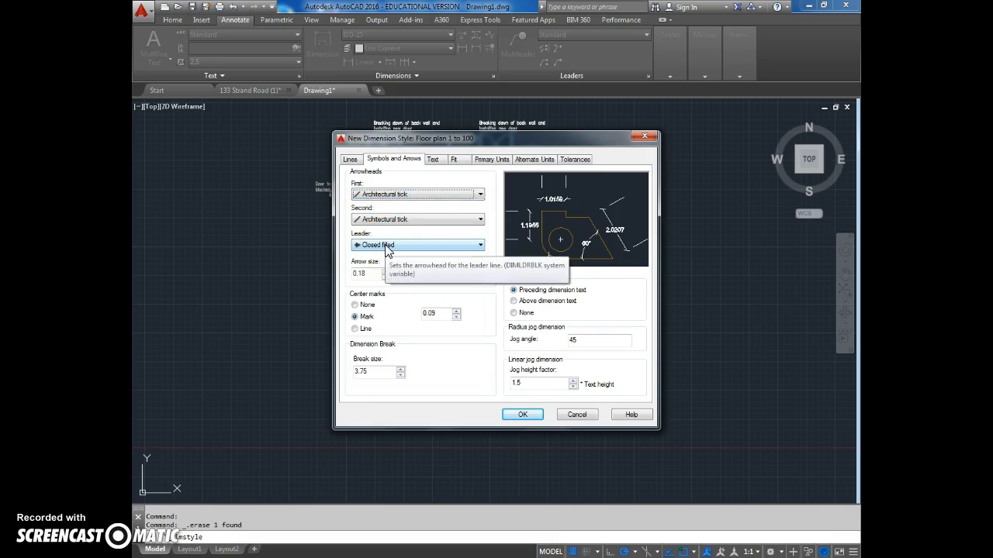
double_click(357, 272)
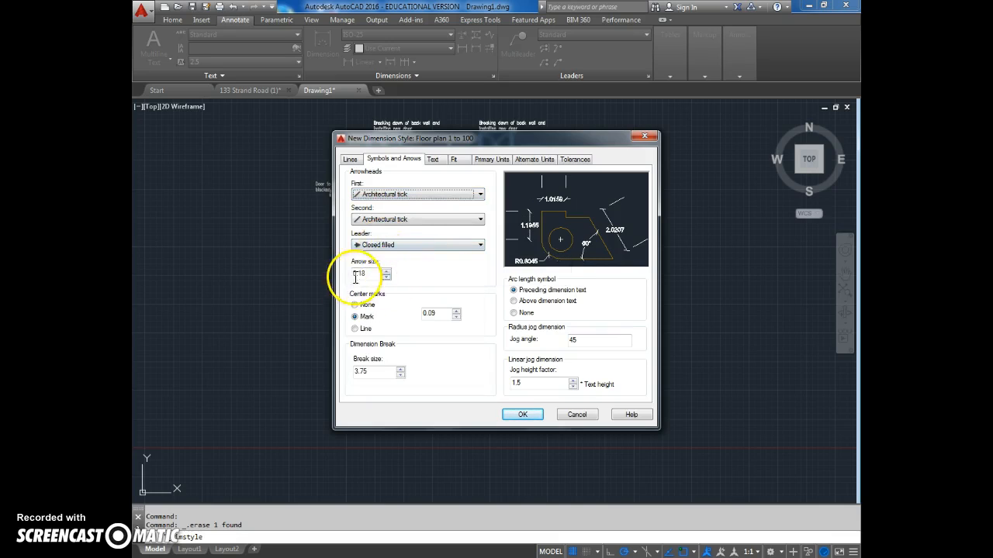
type("1")
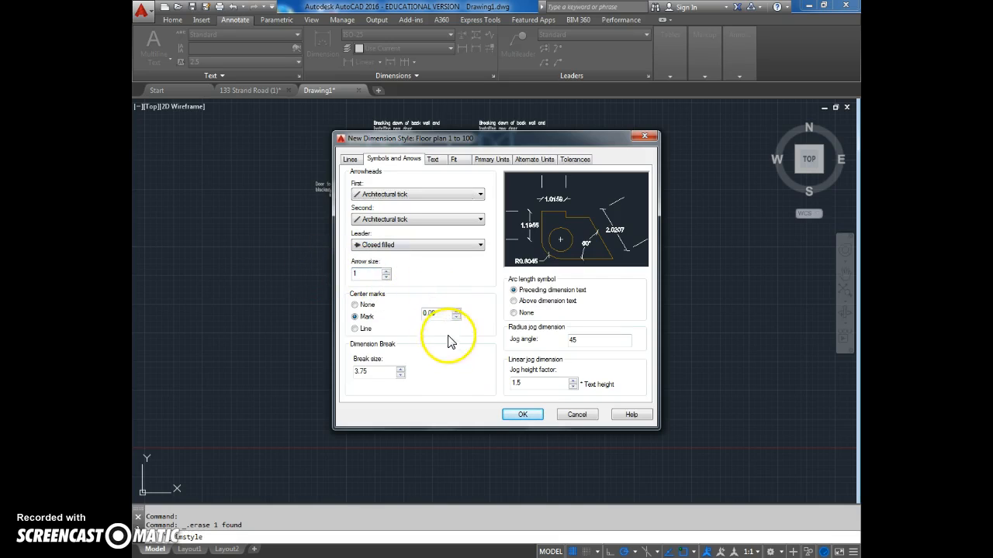
left_click(376, 370)
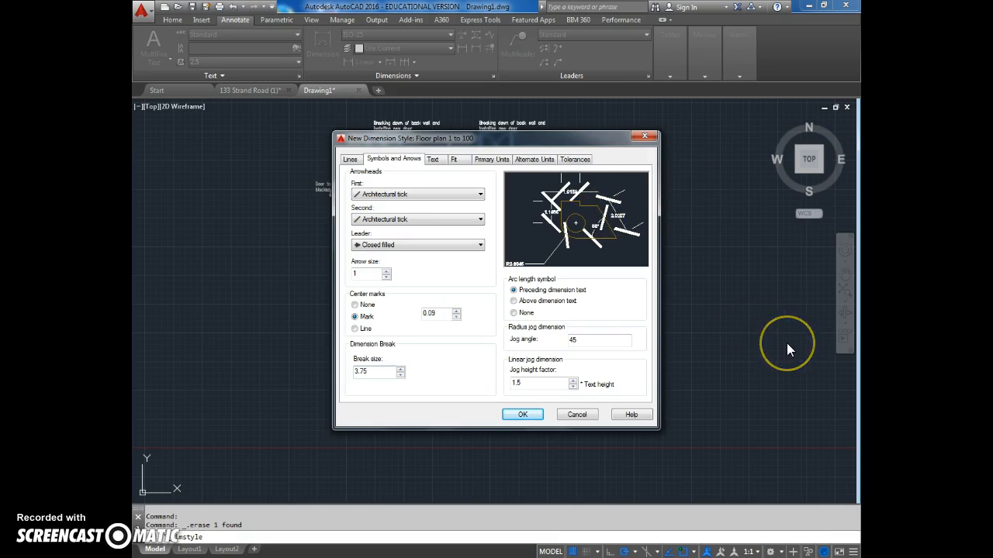
Set the dimension text height to 1.5 and its offset from the dimension line to 0.5
left_click(433, 160)
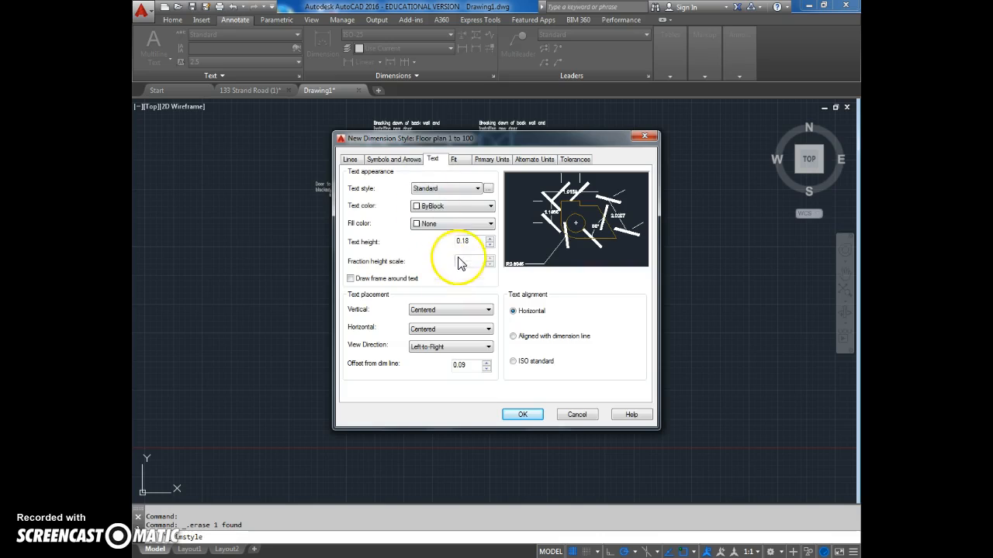
left_click_drag(468, 244, 455, 246)
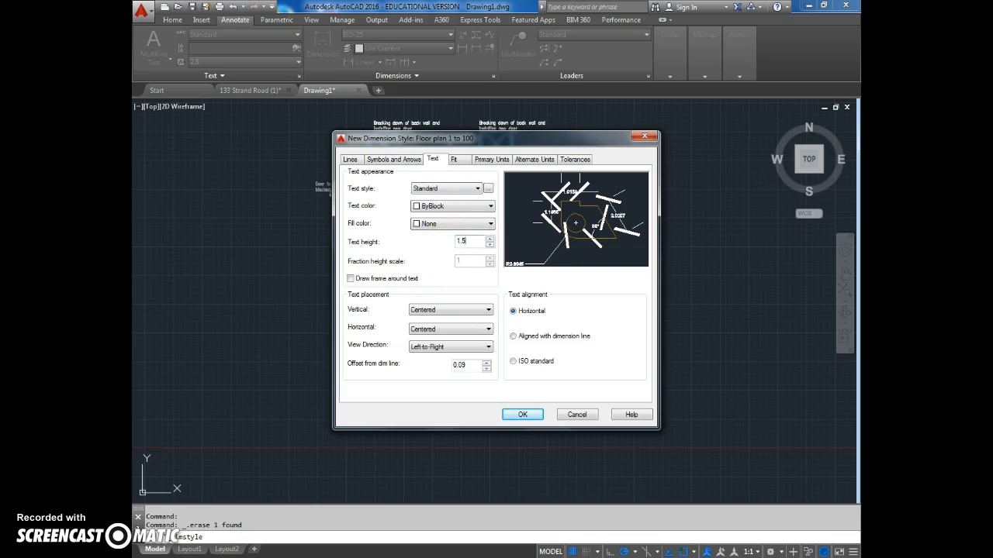
left_click(472, 365)
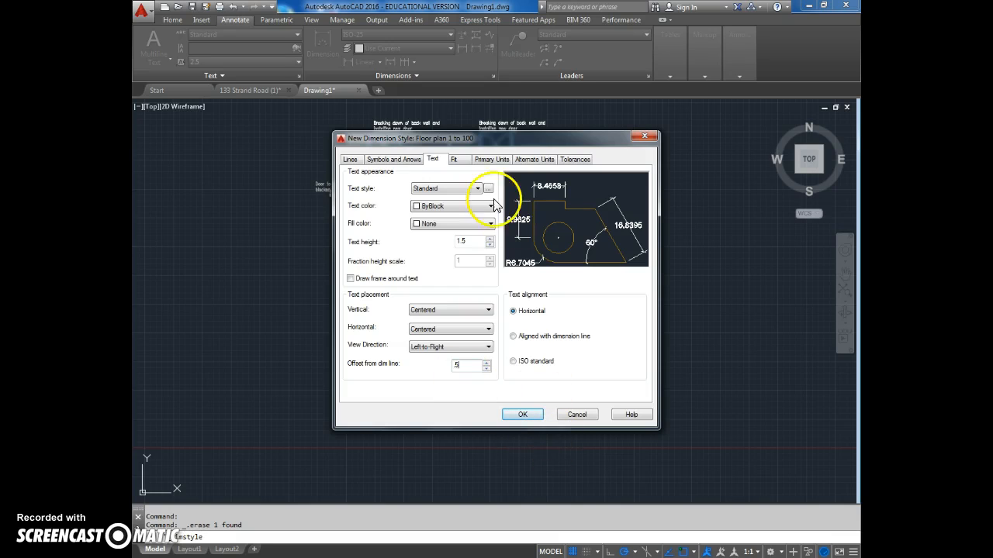
Set the style's overall scale to 100 and the precision of linear dimensions to 0
left_click(456, 159)
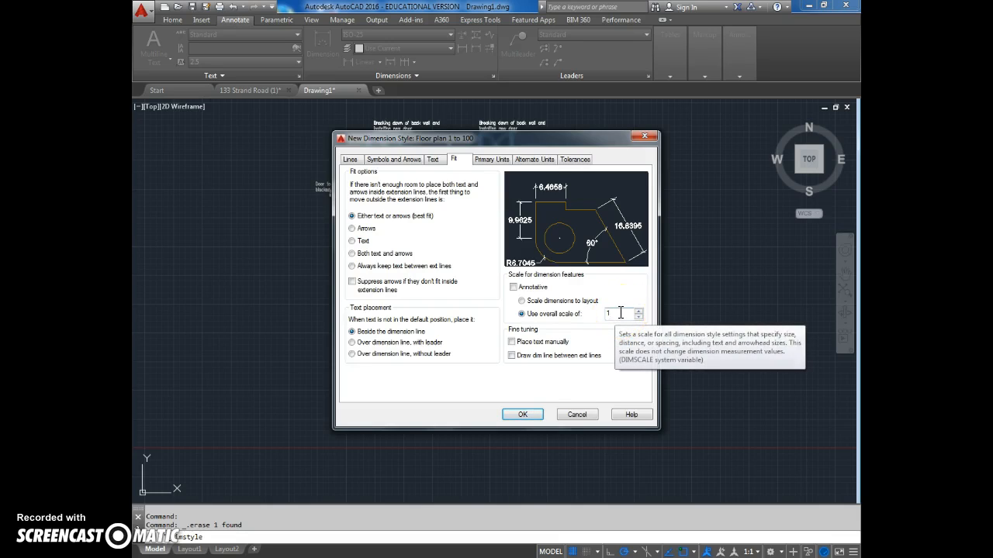
key("BackSpace")
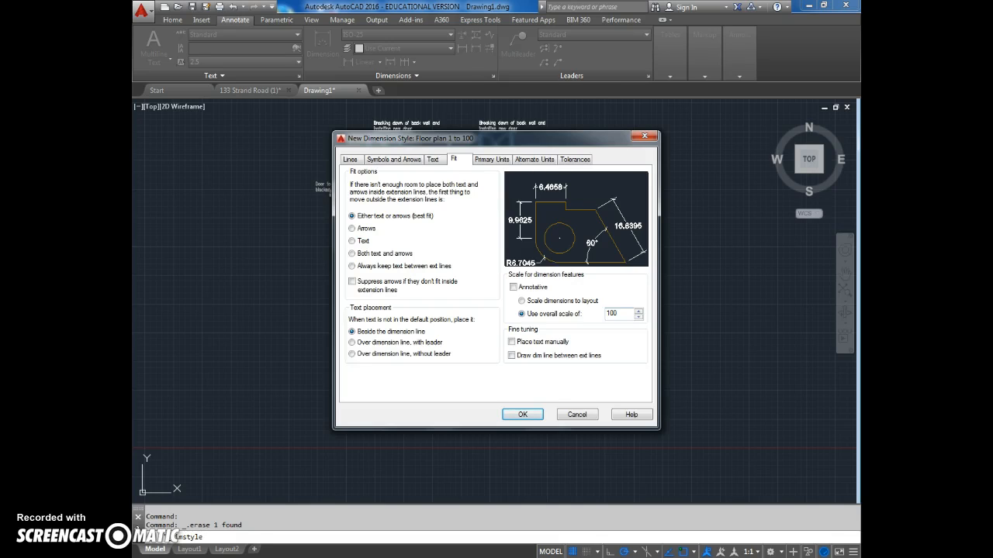
left_click(492, 163)
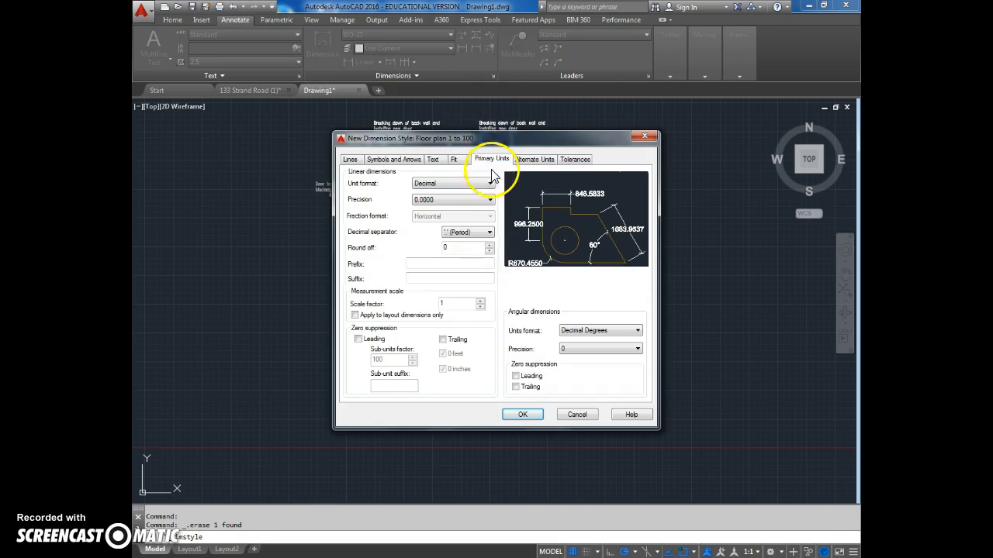
left_click(485, 201)
left_click(477, 209)
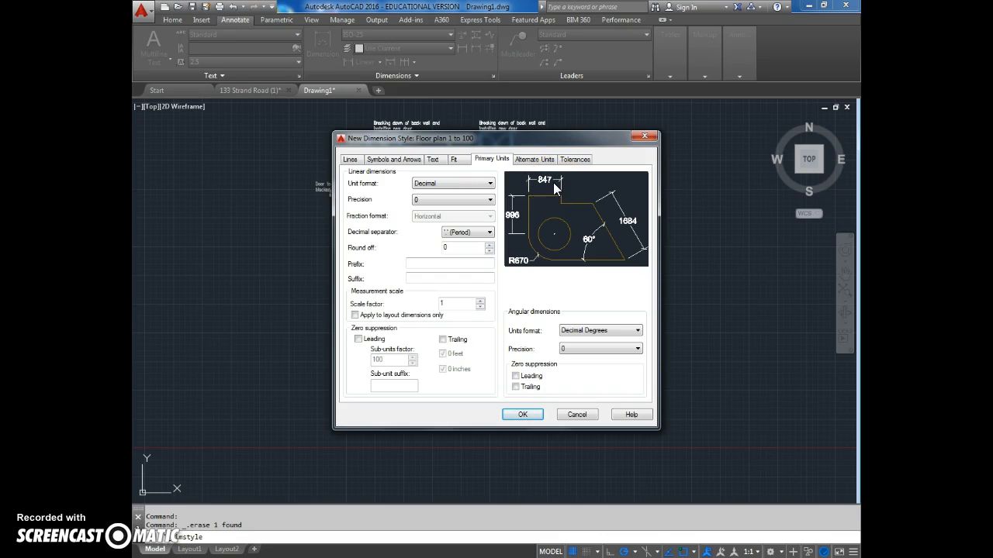
Review the style's linear precision, alternate units, tolerances and the list of available text styles
left_click(453, 200)
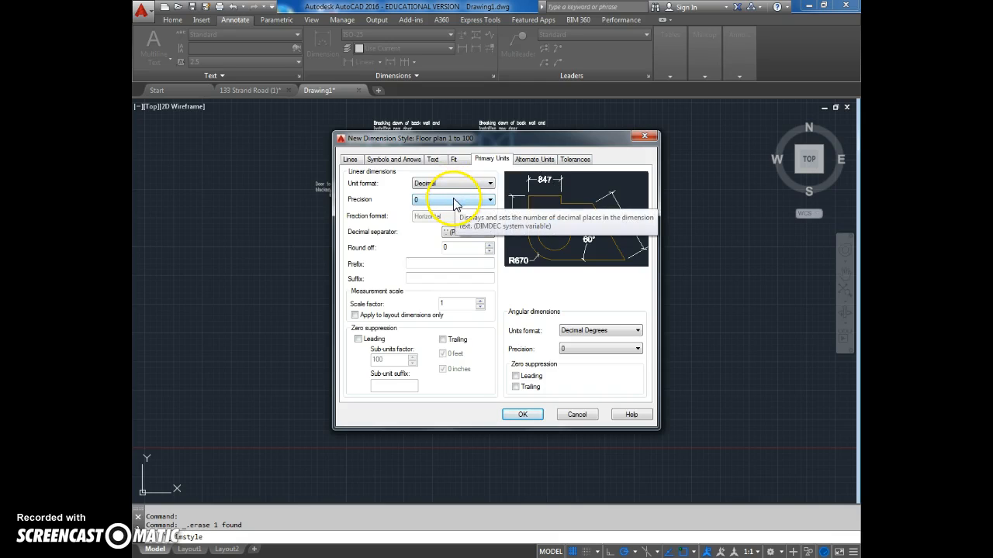
left_click(533, 160)
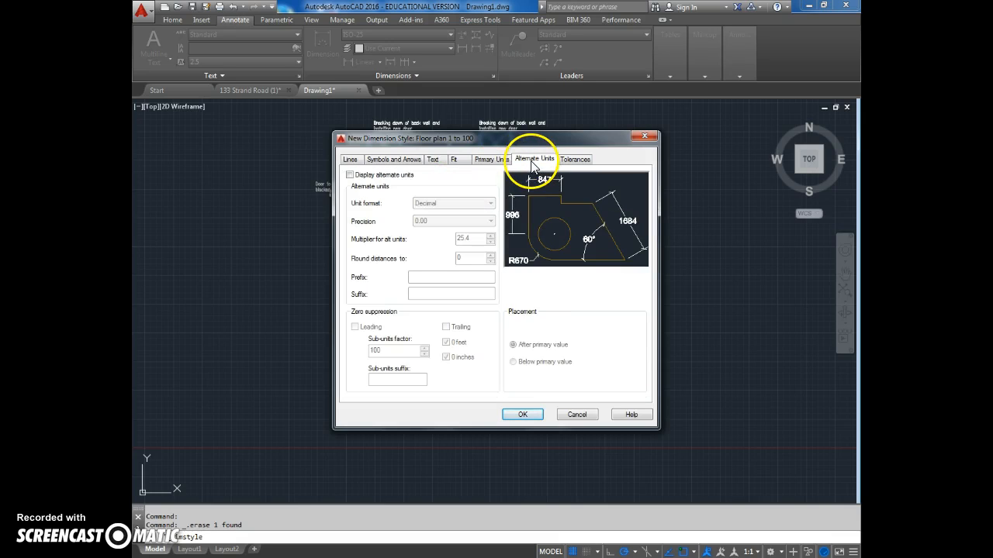
left_click(575, 162)
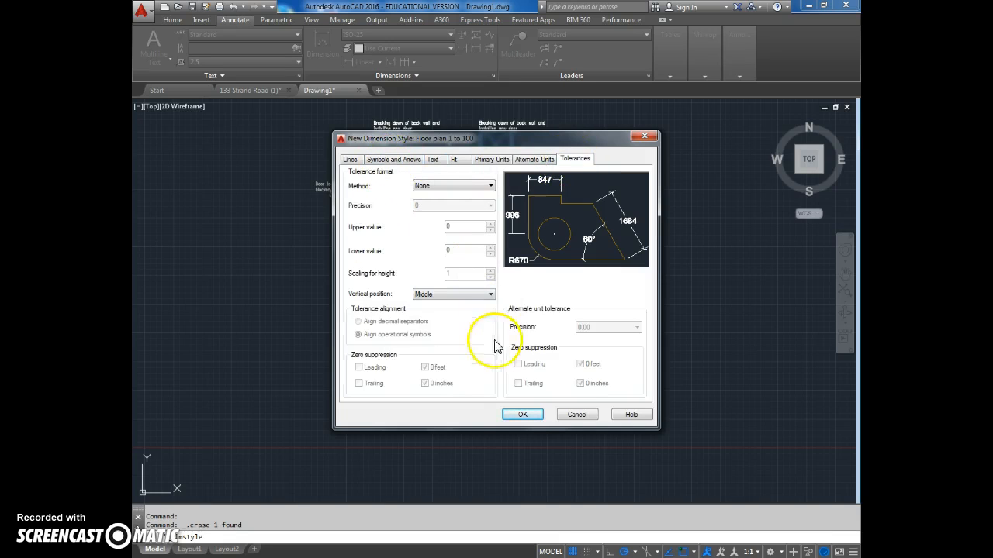
left_click(439, 162)
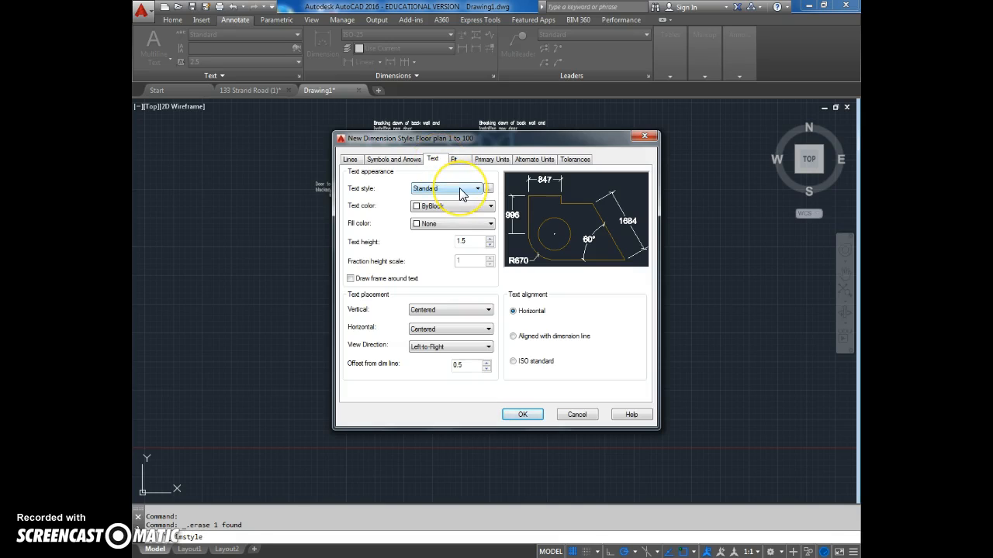
left_click(460, 189)
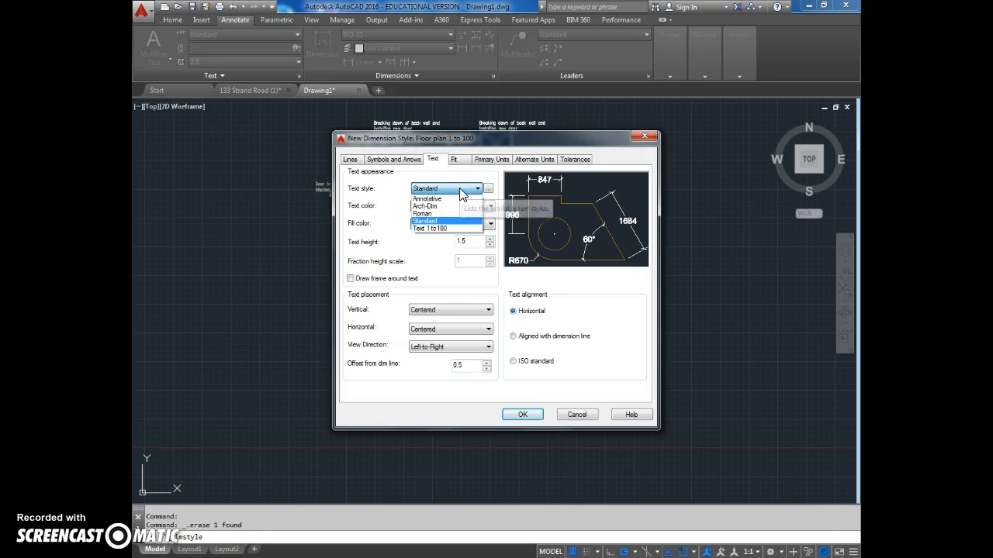
left_click(460, 189)
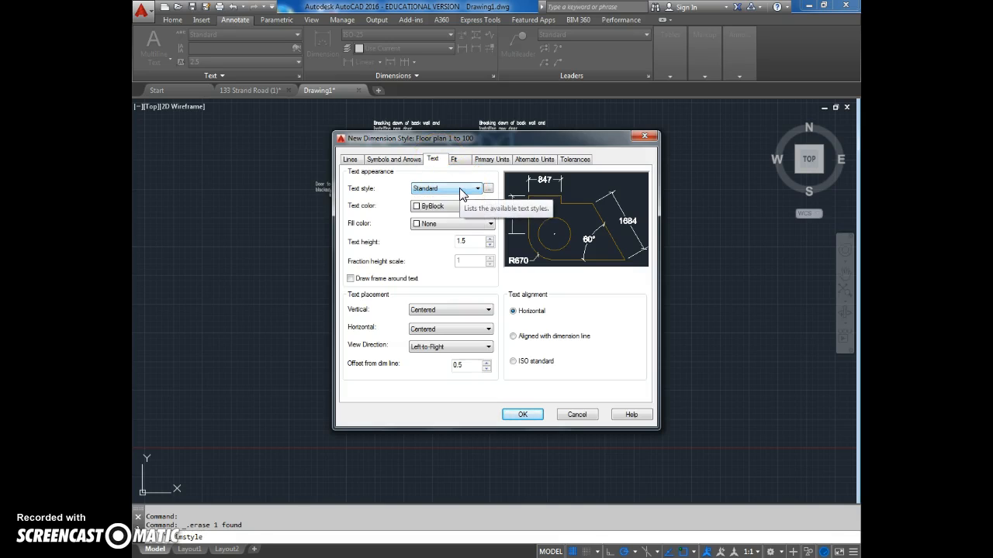
Save the Floor plan 1 to 100 dimension style, make it the current style and close the style manager
left_click(534, 419)
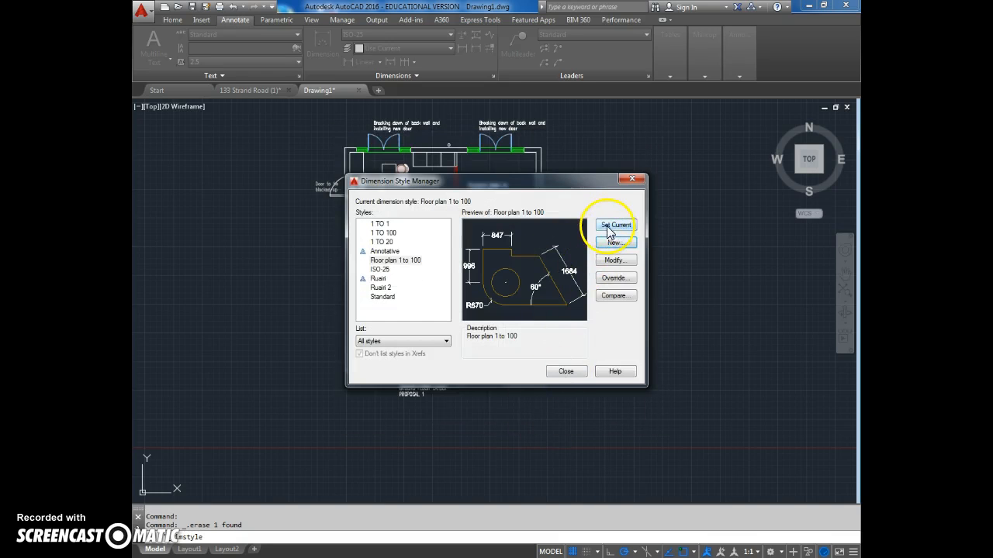
left_click(611, 227)
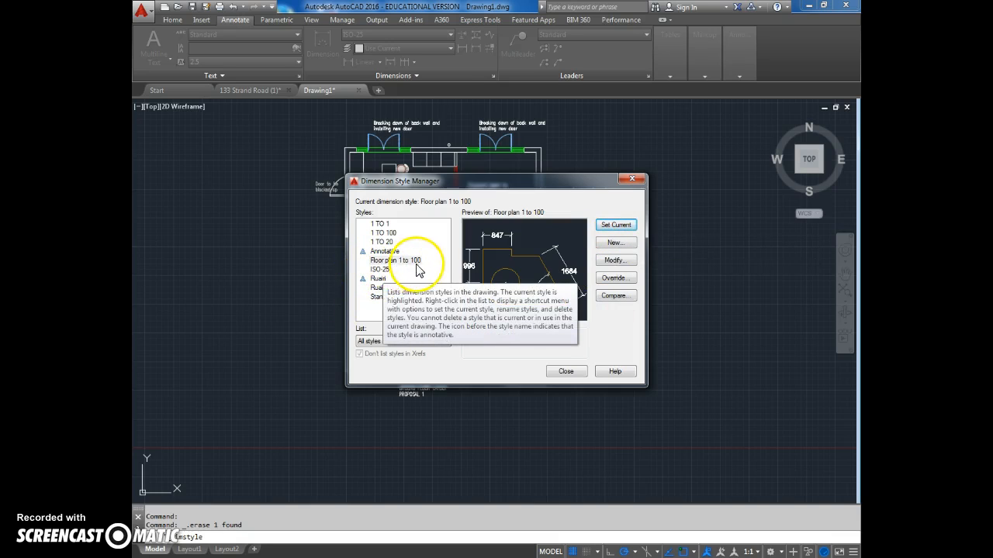
left_click(566, 371)
left_click(570, 371)
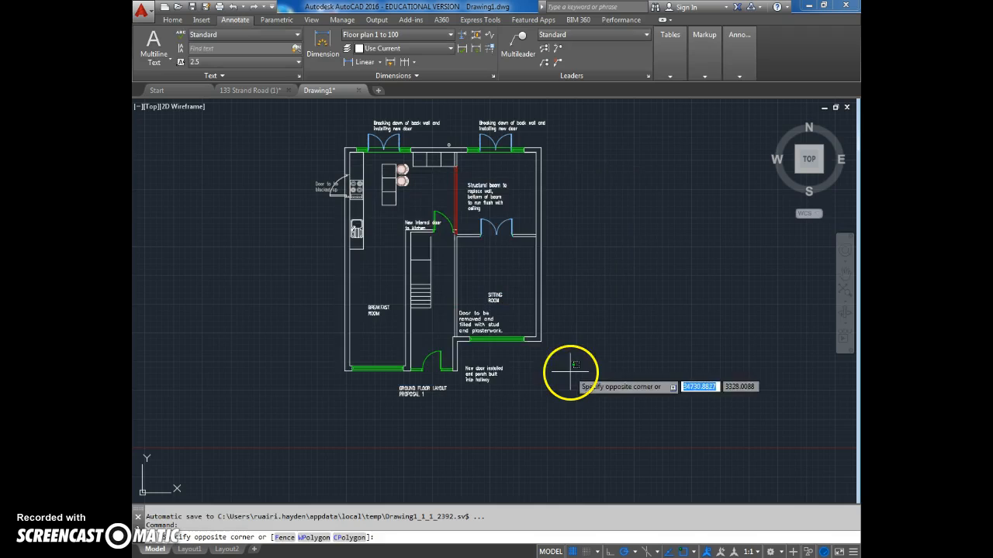
left_click(651, 308)
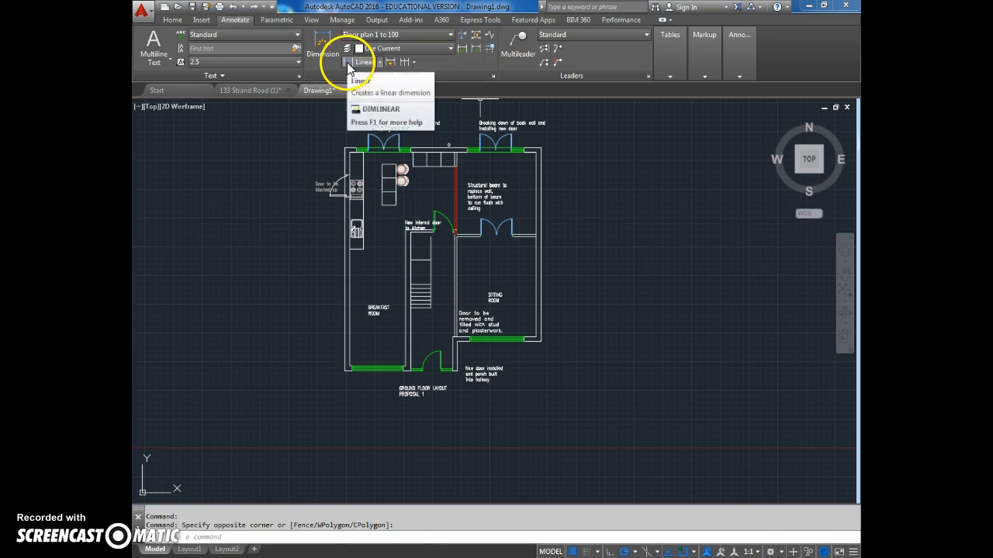
Add a linear dimension across the sitting room's internal width, placed just below the double doors
left_click(349, 64)
scroll(446, 239, "up", 5)
left_click(386, 199)
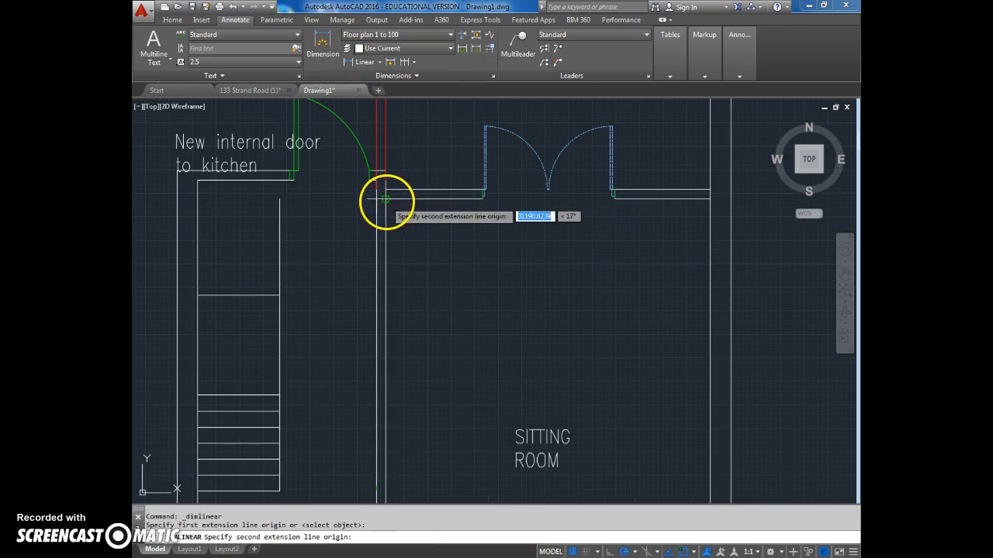
left_click(710, 200)
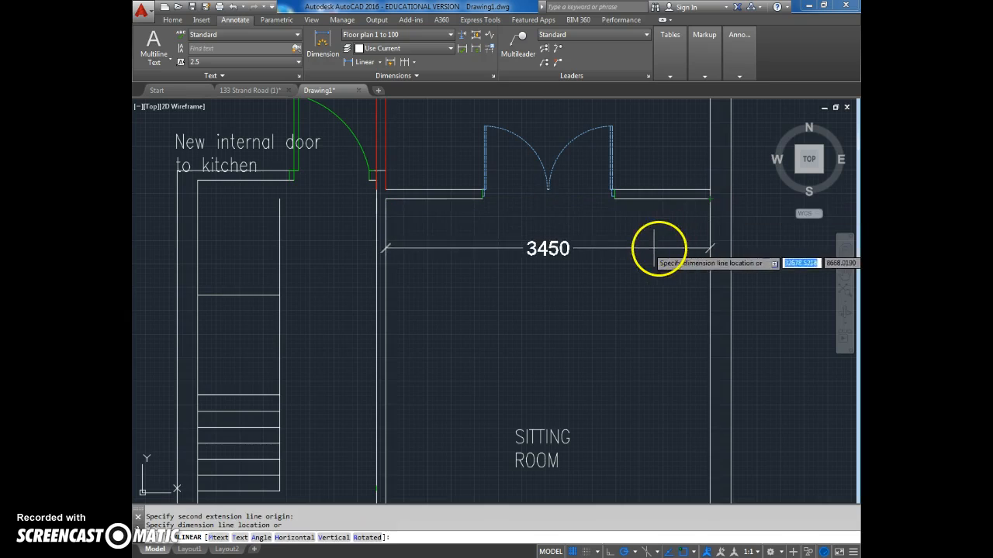
left_click(632, 248)
scroll(465, 354, "down", 2)
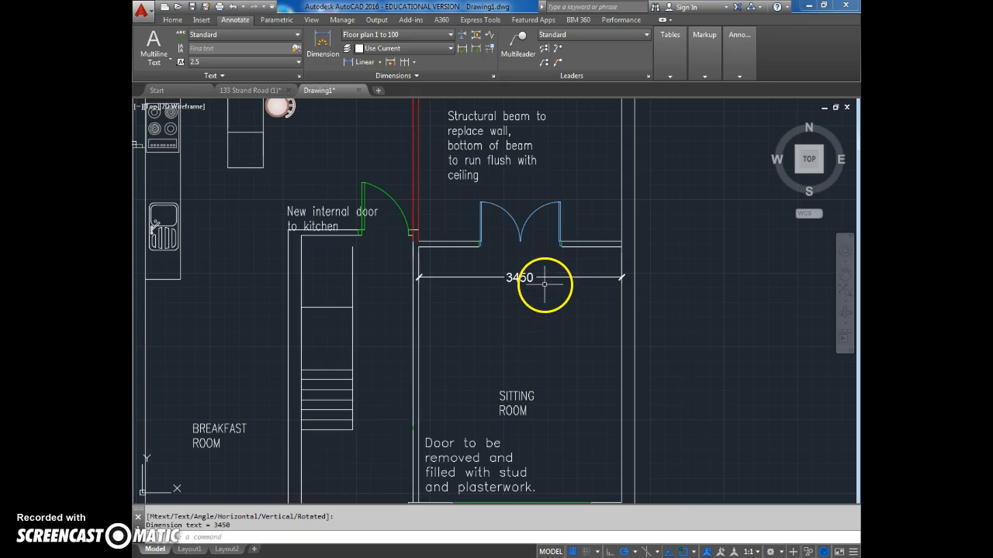
scroll(544, 286, "down", 4)
scroll(535, 288, "up", 2)
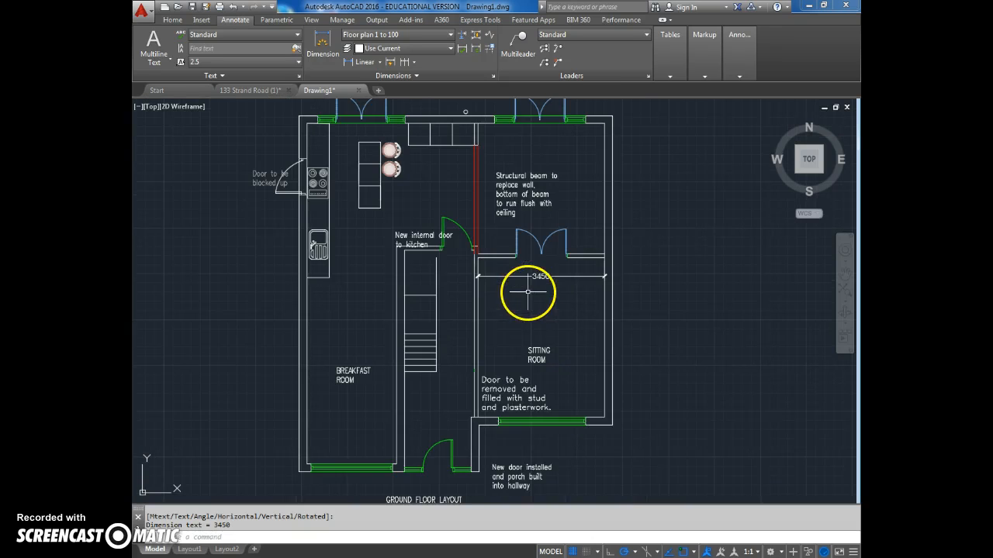
Try to continue the sitting room dimension toward the breakfast room, and erase the sitting room width dimension
left_click(403, 63)
scroll(304, 490, "up", 2)
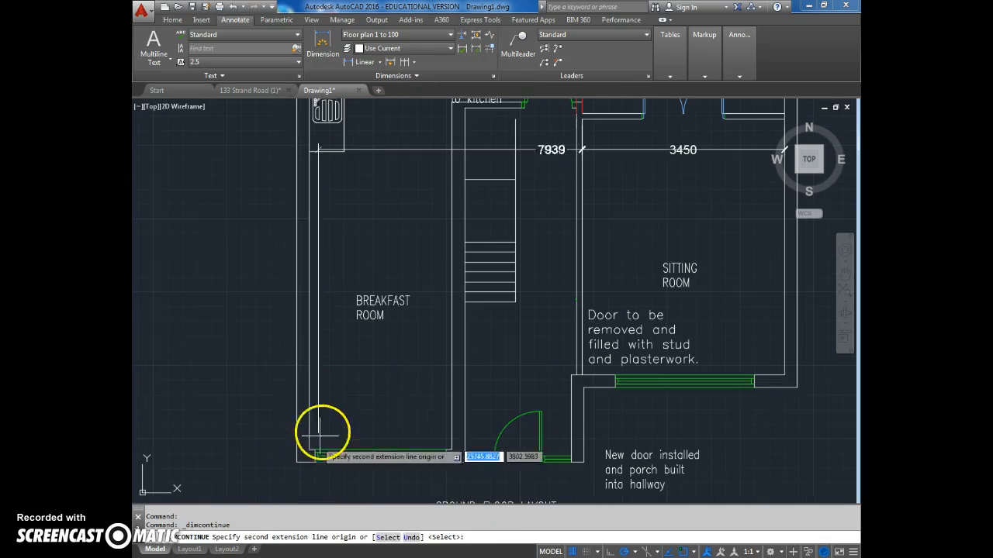
key("Escape")
left_click(659, 149)
key("Delete")
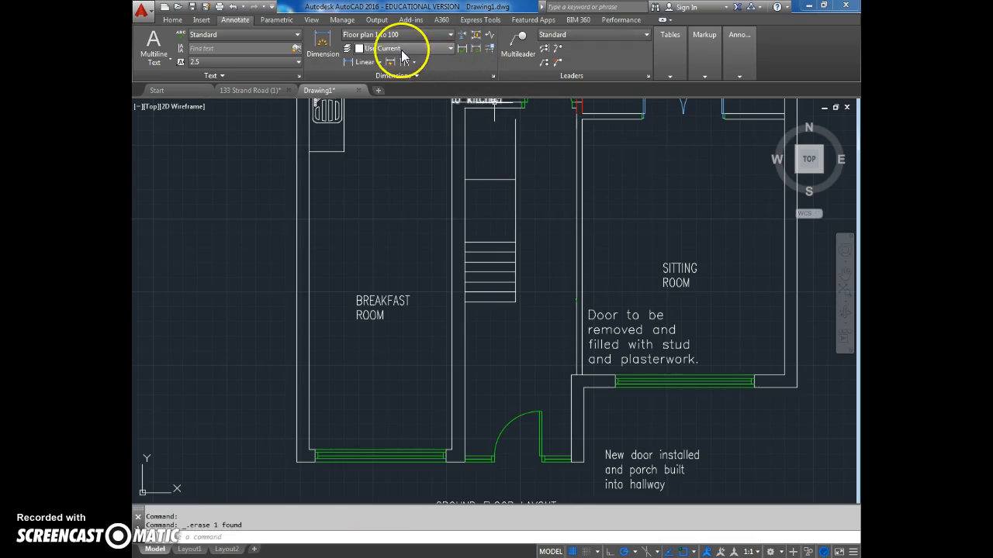
left_click(409, 66)
scroll(393, 172, "down", 2)
scroll(355, 300, "up", 3)
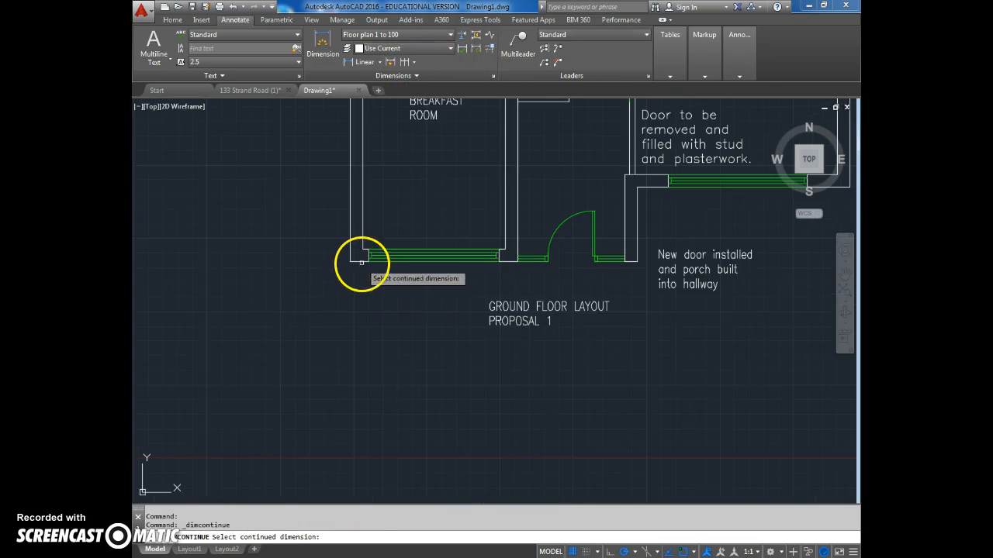
left_click(354, 260)
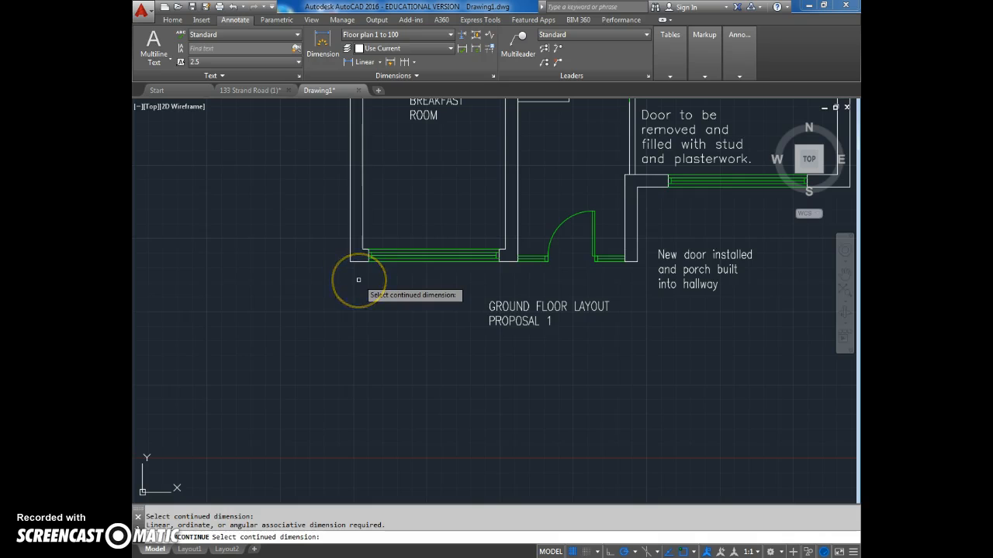
key("Escape")
left_click(412, 63)
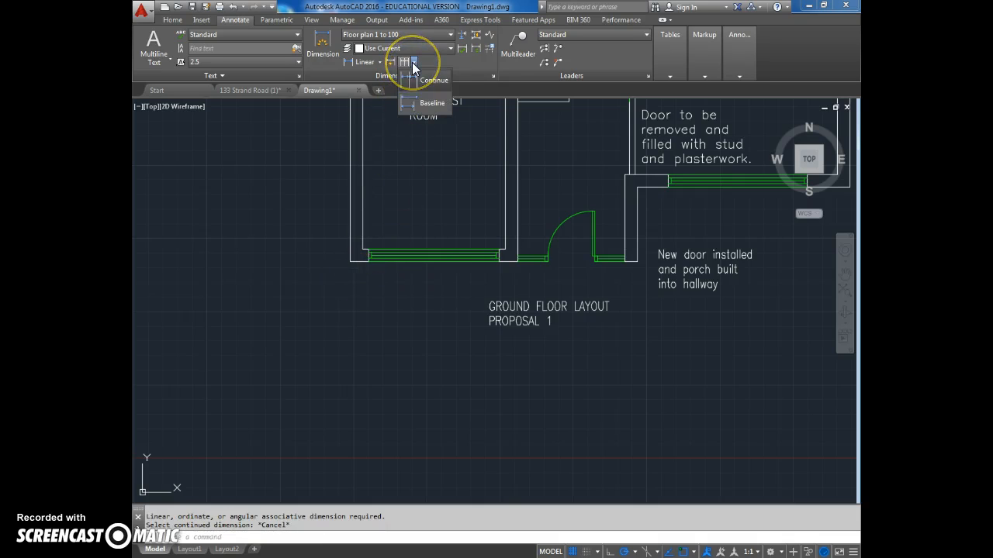
Add a linear dimension from the breakfast room's outer front corner to the near window edge, placed below the front wall
left_click(349, 62)
scroll(358, 260, "up", 6)
left_click(370, 253)
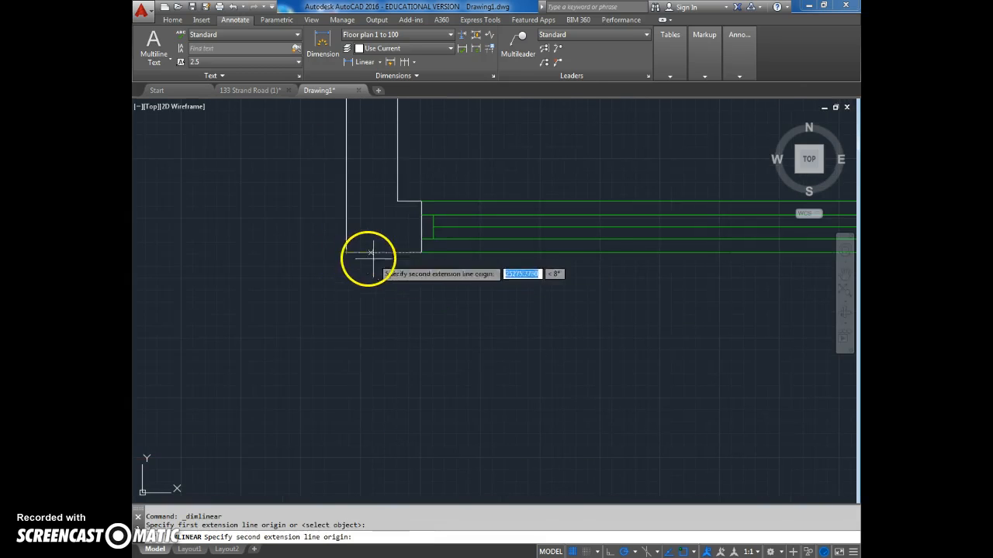
left_click(421, 251)
scroll(406, 284, "down", 3)
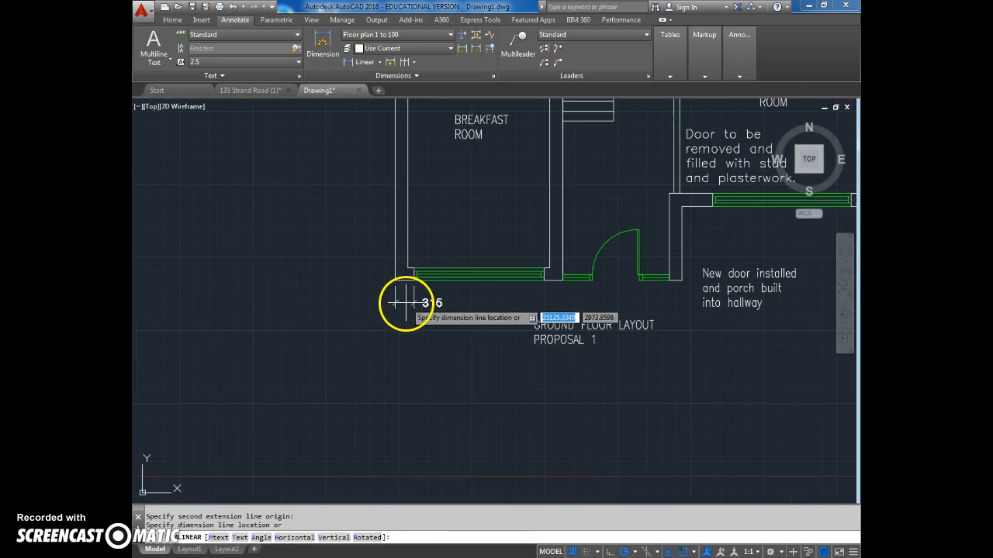
left_click(405, 303)
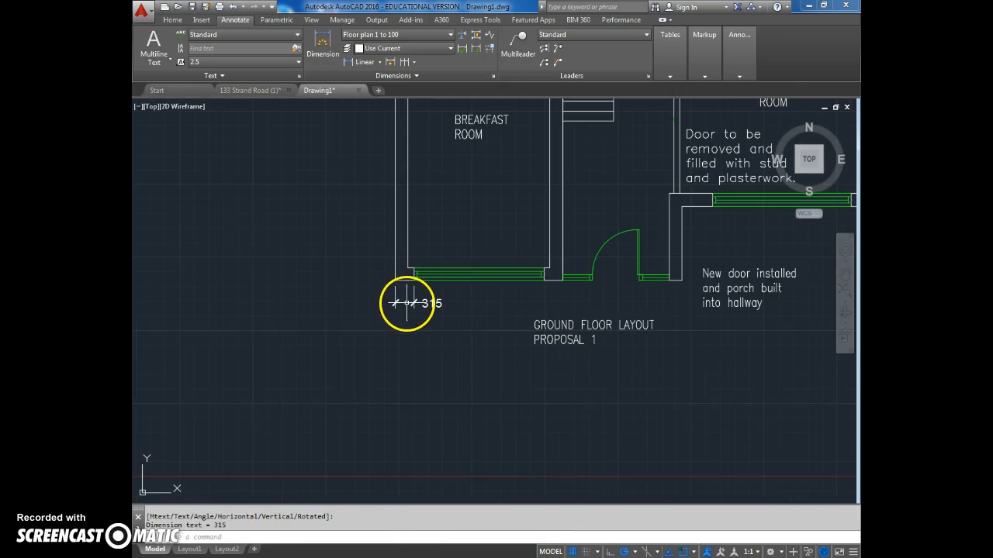
Continue the dimension chain across the breakfast room window, dividing wall, hallway entrance and porch wall to the sitting room's outer corner
left_click(405, 62)
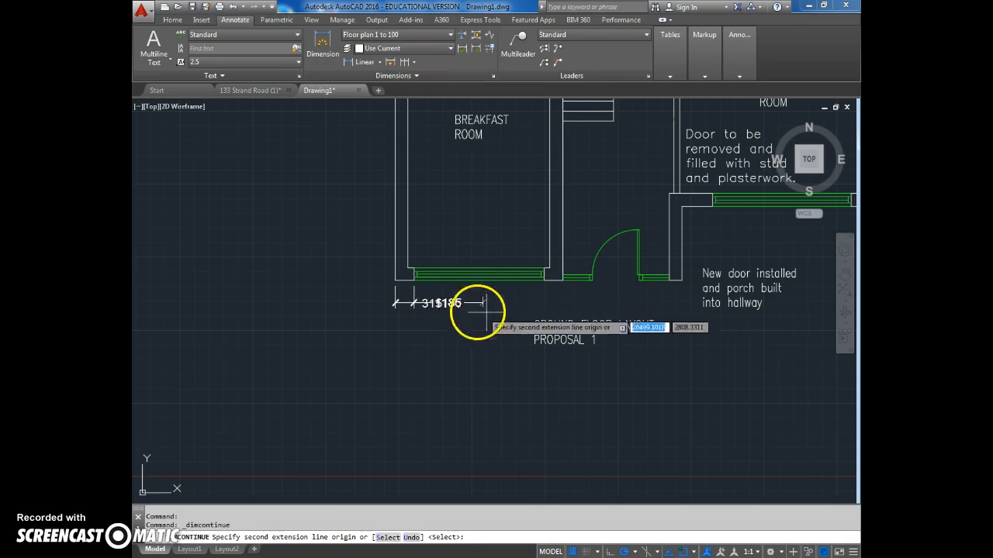
left_click(543, 281)
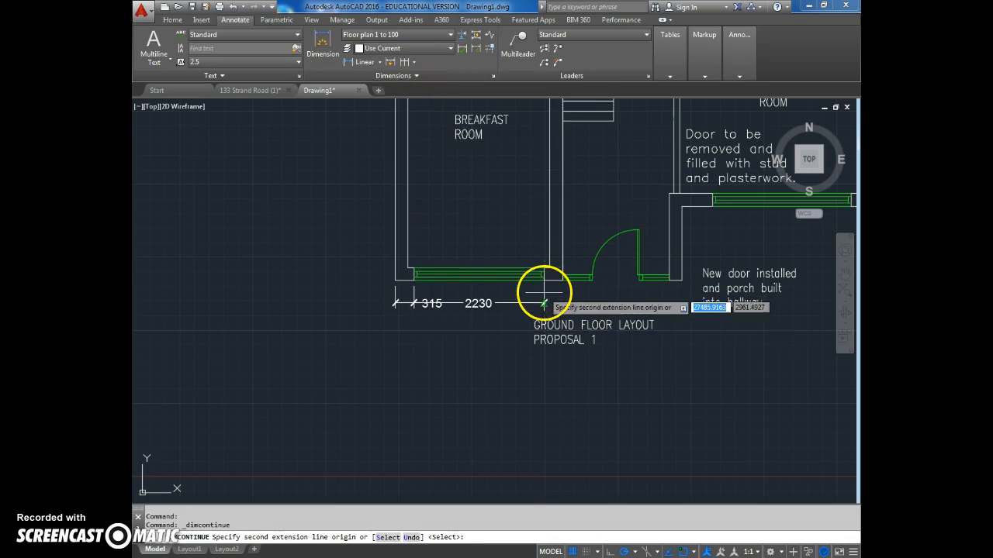
left_click(543, 304)
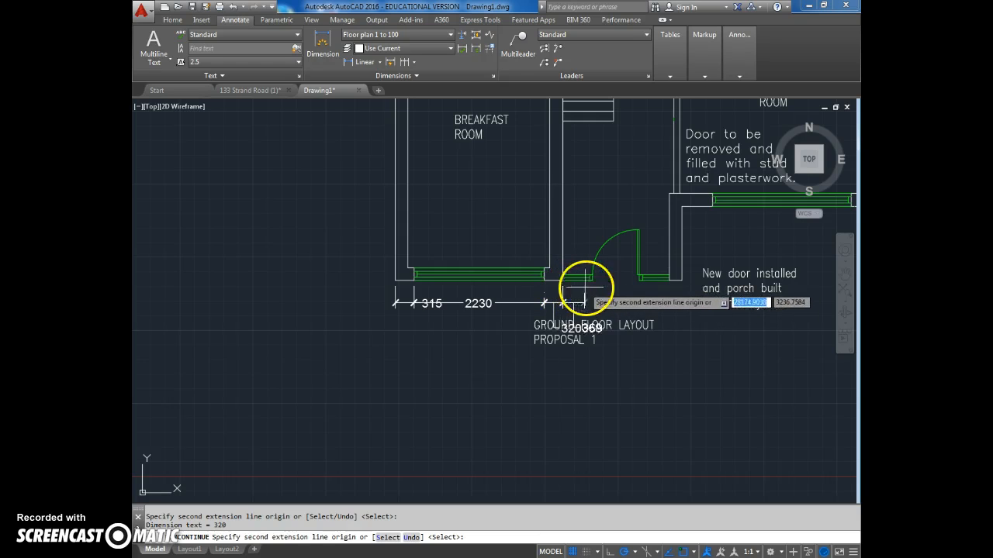
left_click(669, 280)
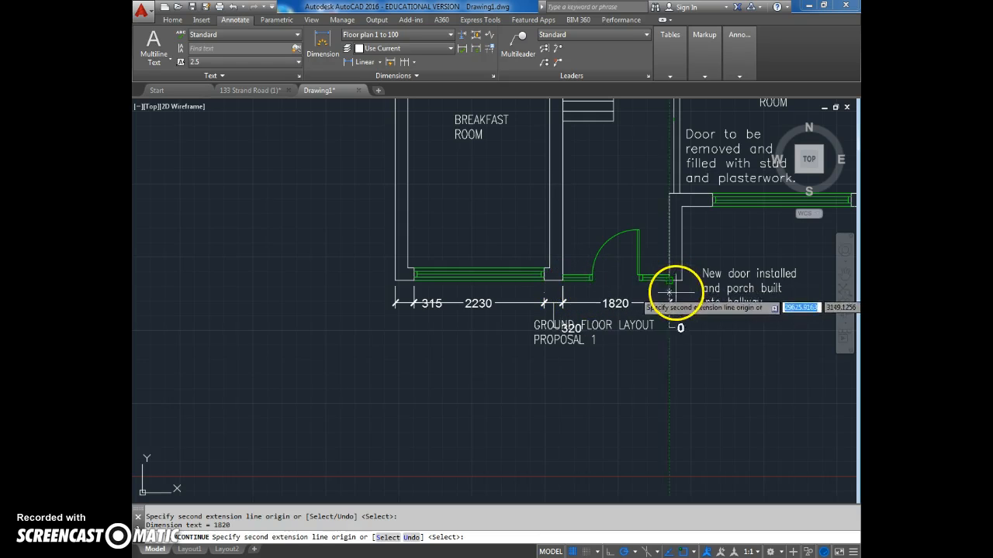
left_click(681, 279)
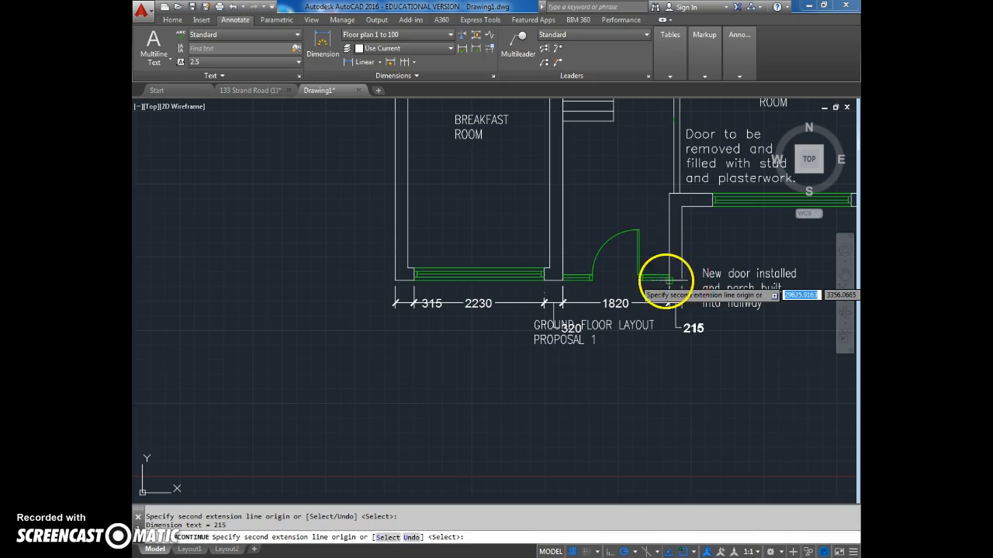
scroll(776, 268, "down", 4)
left_click(744, 252)
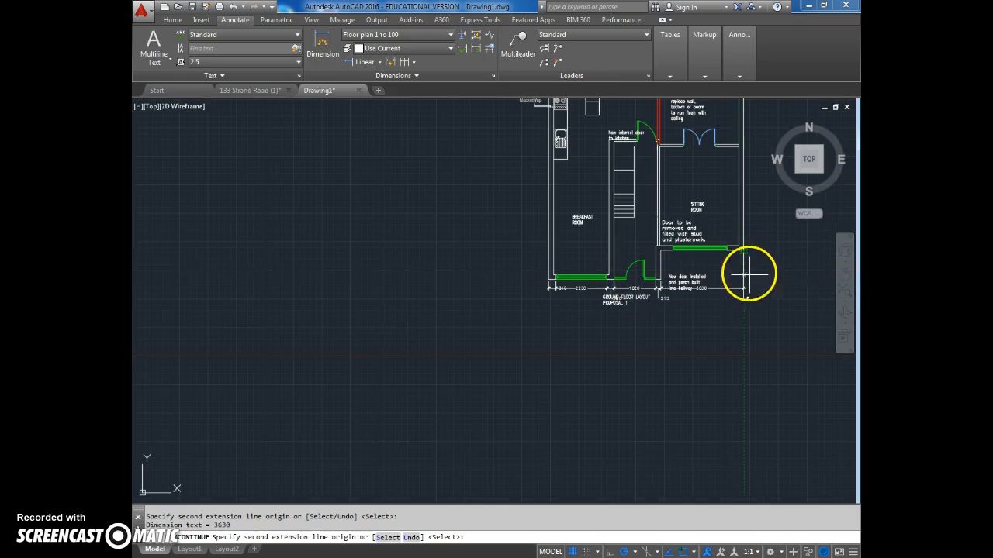
key("Escape")
scroll(643, 309, "up", 2)
scroll(843, 285, "down", 2)
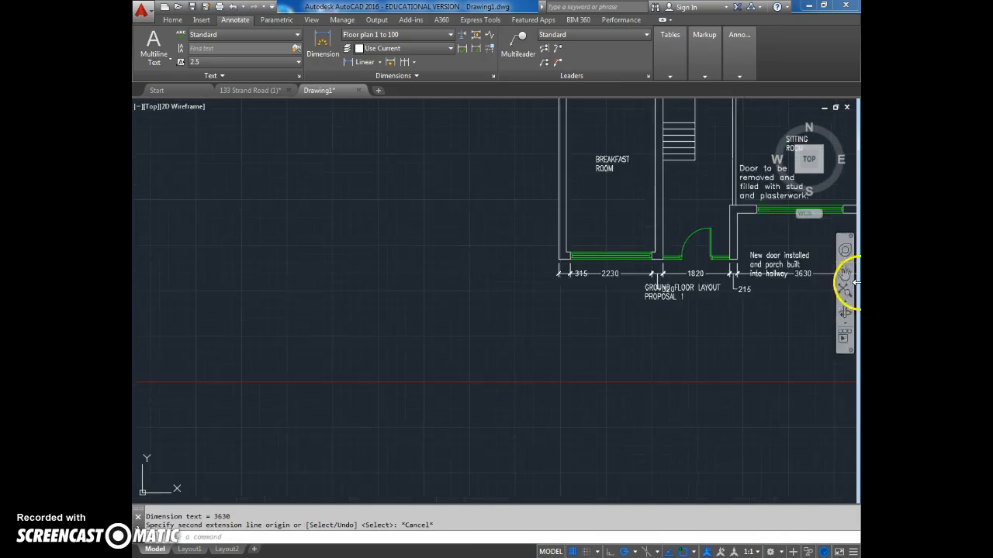
middle_click_drag(780, 261, 543, 281)
scroll(379, 282, "up", 1)
scroll(713, 274, "up", 1)
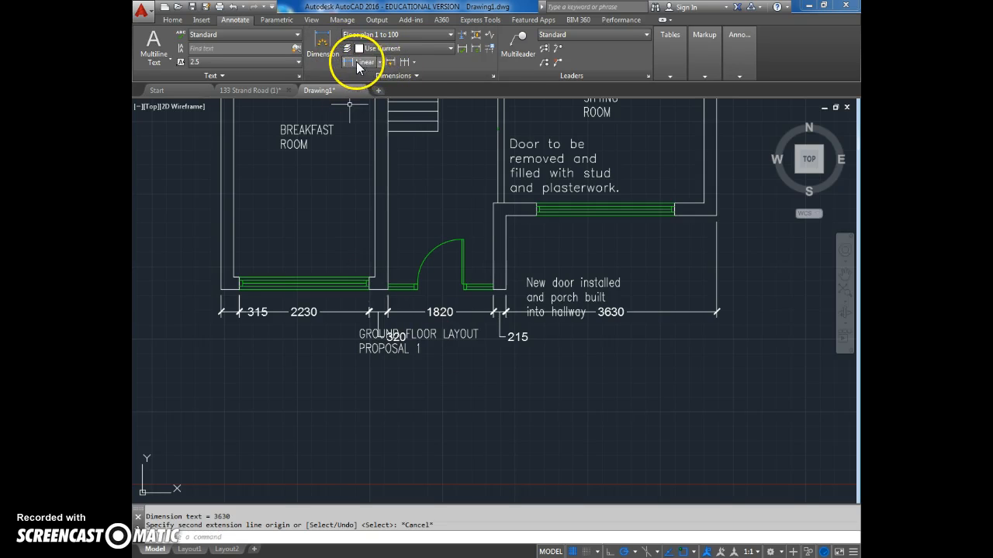
left_click(403, 70)
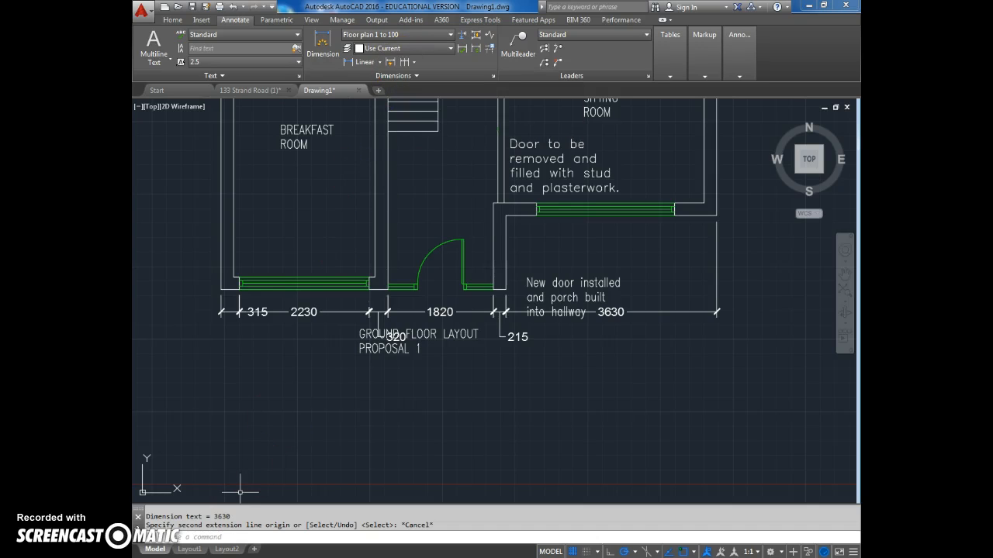
Add a linear dimension across the breakfast room's internal width, placed above the room label
scroll(403, 388, "down", 3)
scroll(421, 266, "down", 2)
scroll(421, 266, "up", 2)
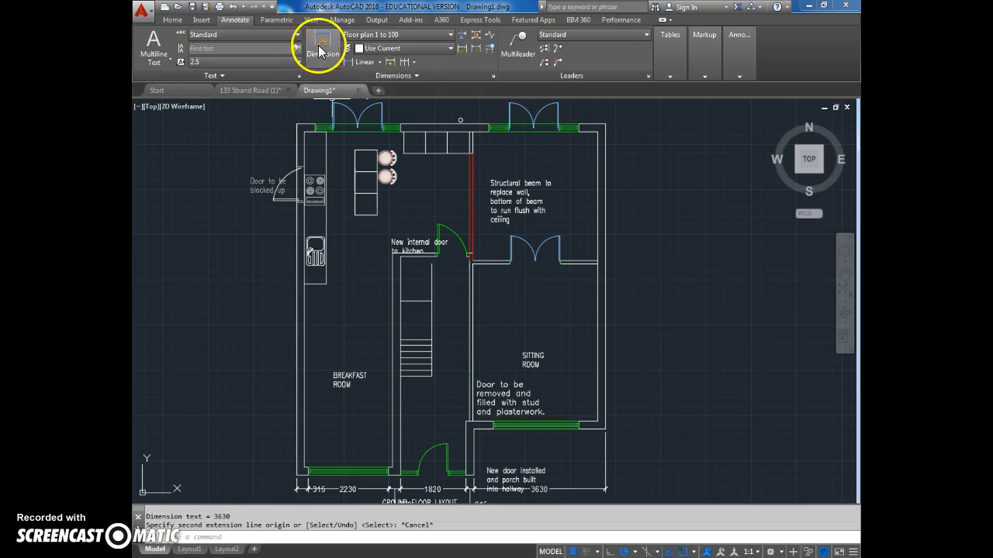
left_click(321, 51)
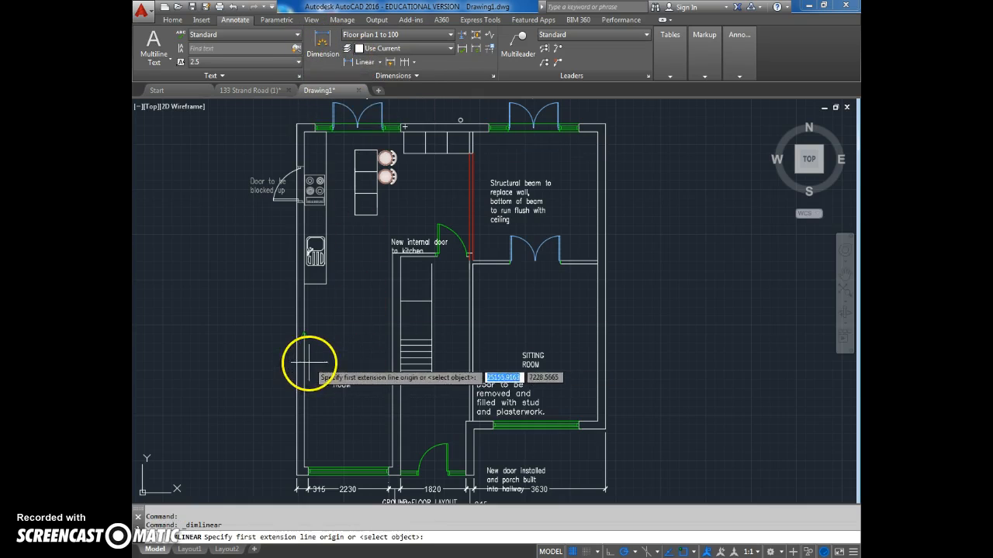
left_click(303, 335)
left_click(392, 335)
left_click(379, 342)
Add a vertical linear dimension from the breakfast room's inner front corner to the kitchen's inner rear wall, placed beside the kitchen units
key("Return")
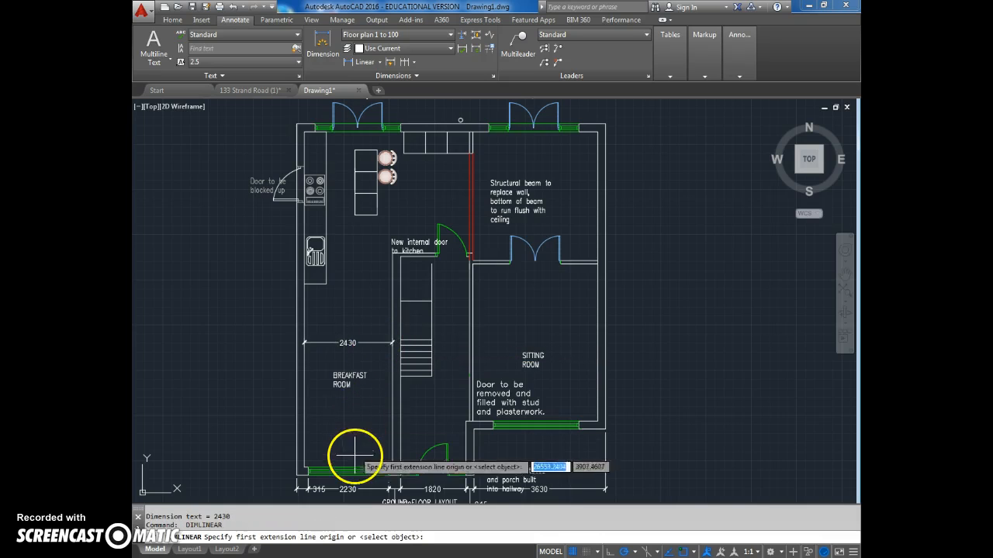
scroll(304, 471, "up", 5)
left_click(301, 479)
scroll(302, 481, "down", 5)
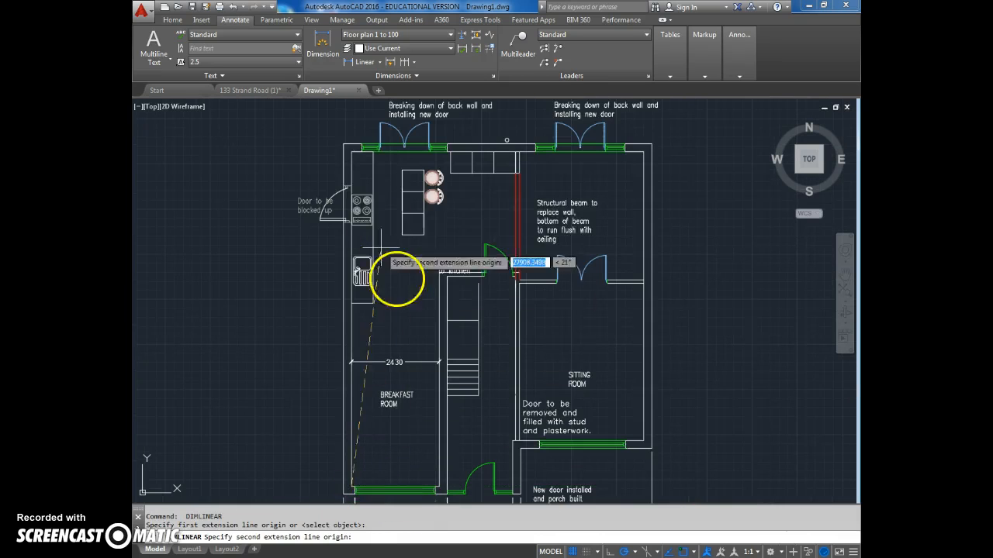
left_click(353, 152)
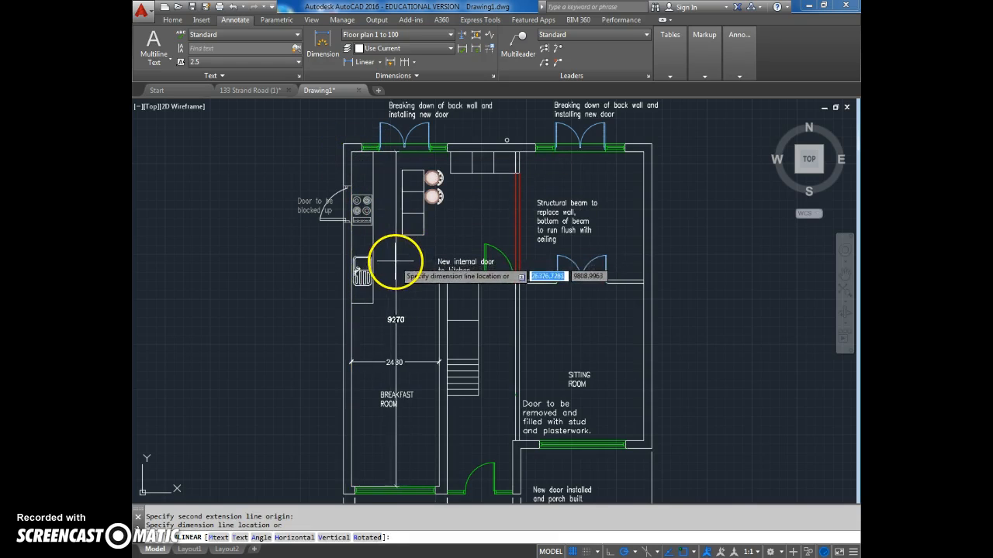
left_click(389, 266)
Add a horizontal linear dimension across the full internal width from the kitchen's outer wall to the opposite outer wall, passing below the rear doors
key("Return")
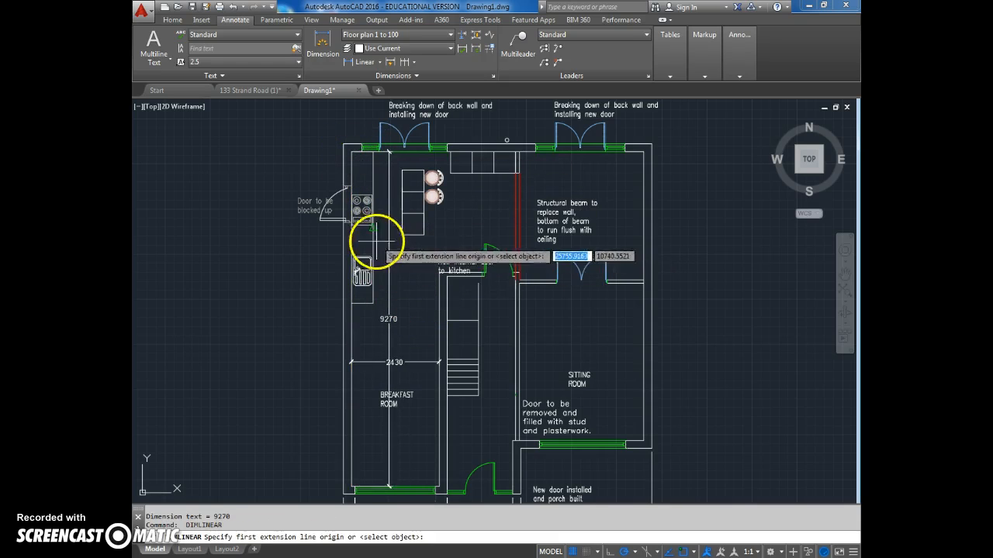
left_click(354, 222)
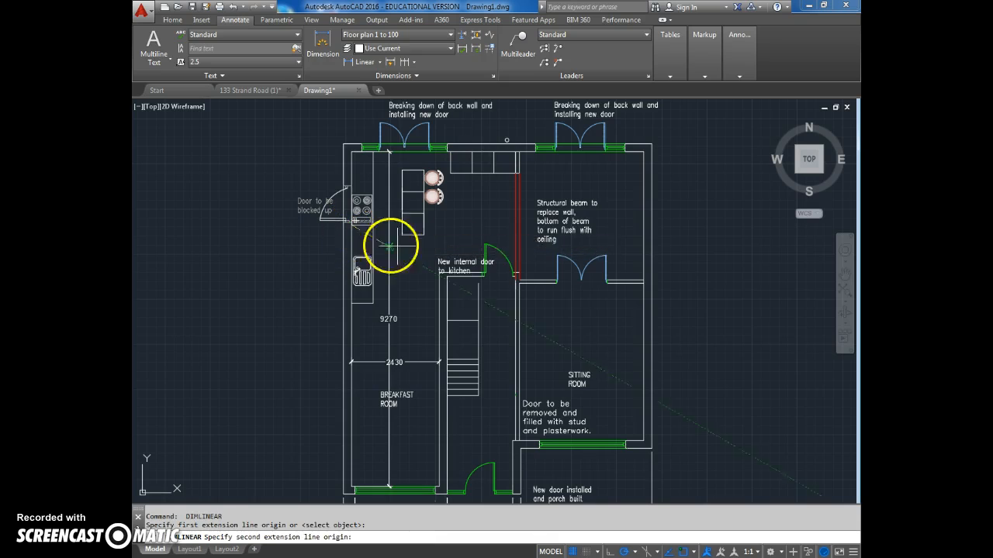
left_click(638, 229)
left_click(612, 203)
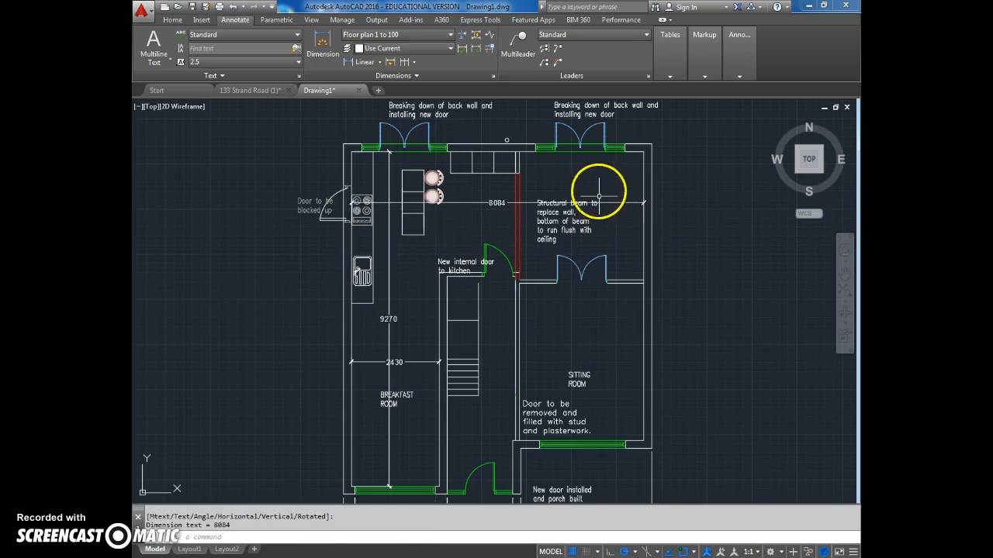
Add a vertical linear dimension from the inner rear wall to the sitting room's inner front wall, placed through the sitting room
key("Return")
left_click(626, 149)
scroll(590, 287, "down", 2)
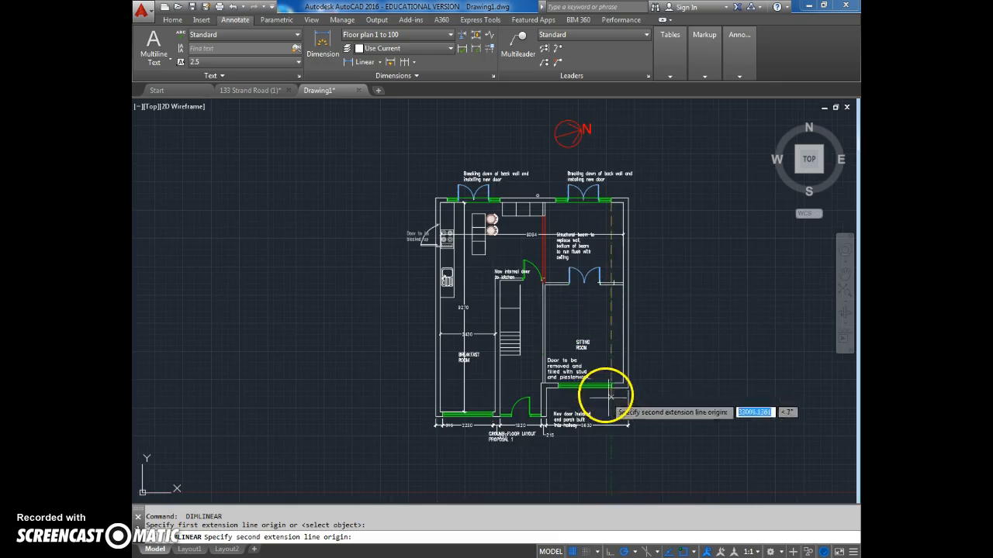
left_click(603, 387)
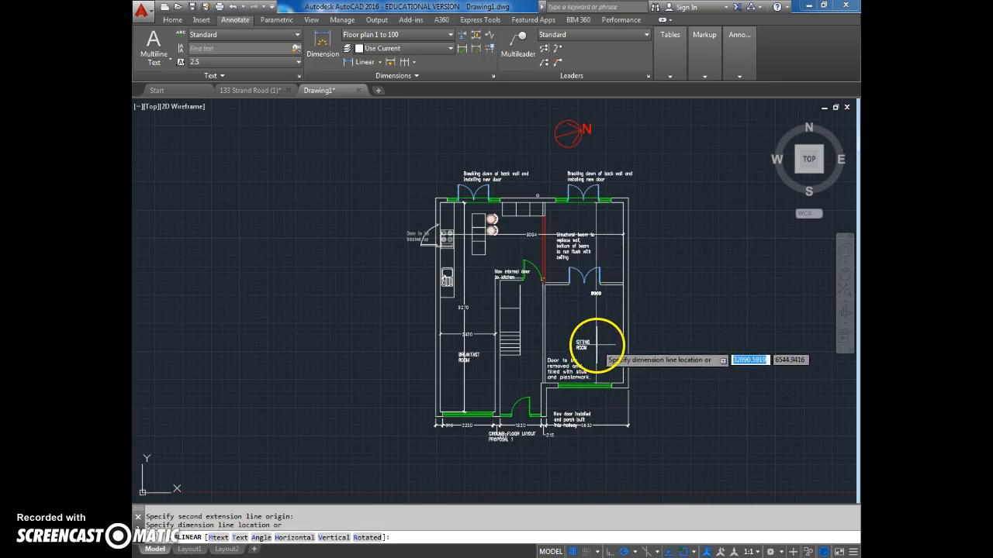
left_click(589, 303)
Add a horizontal linear dimension across the hallway's internal width, placed just below the stairs
scroll(591, 298, "up", 2)
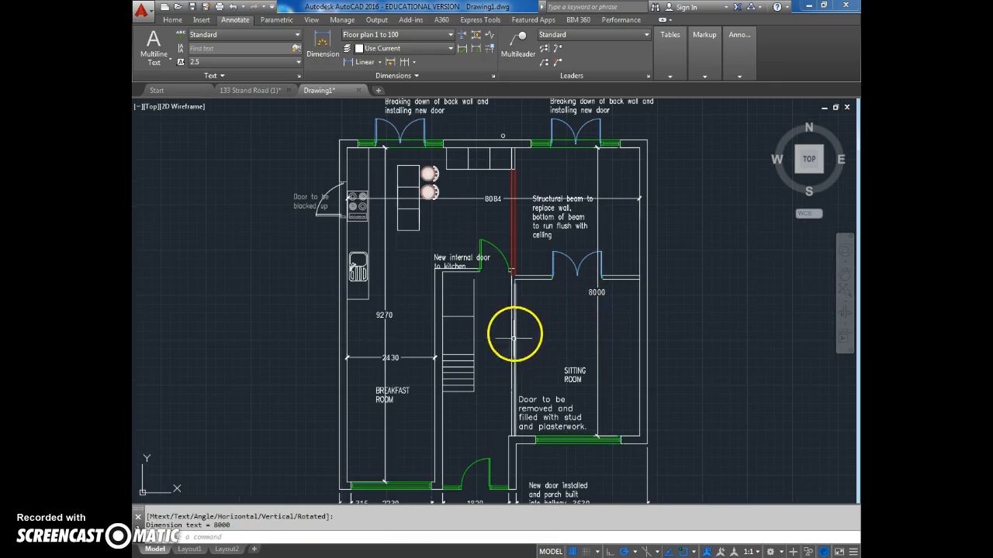
key("Return")
left_click(442, 382)
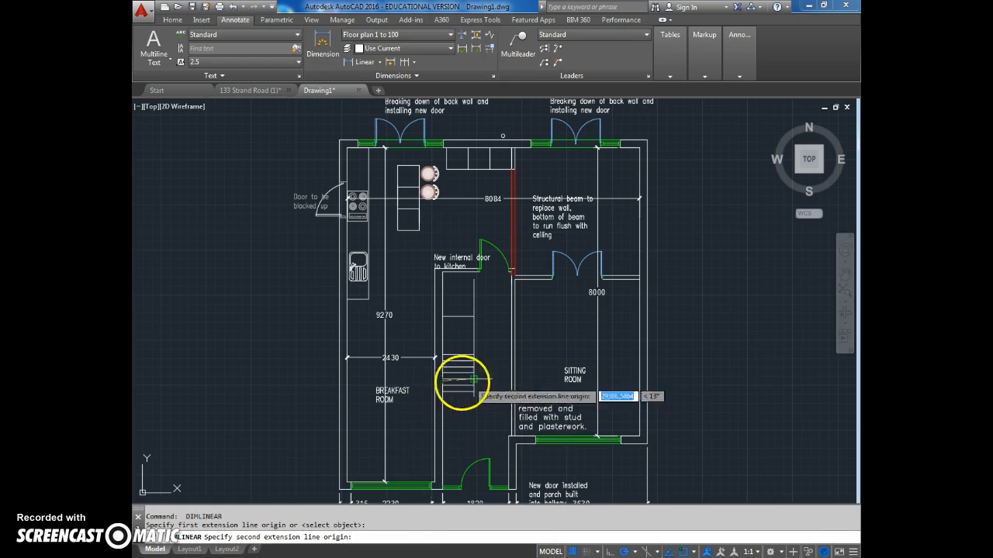
left_click(512, 377)
left_click(473, 413)
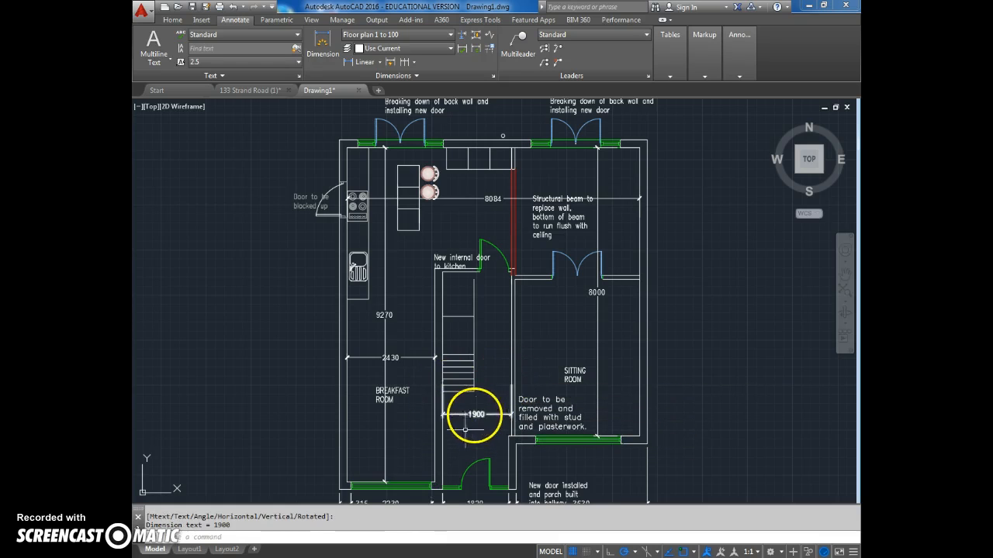
key("Escape")
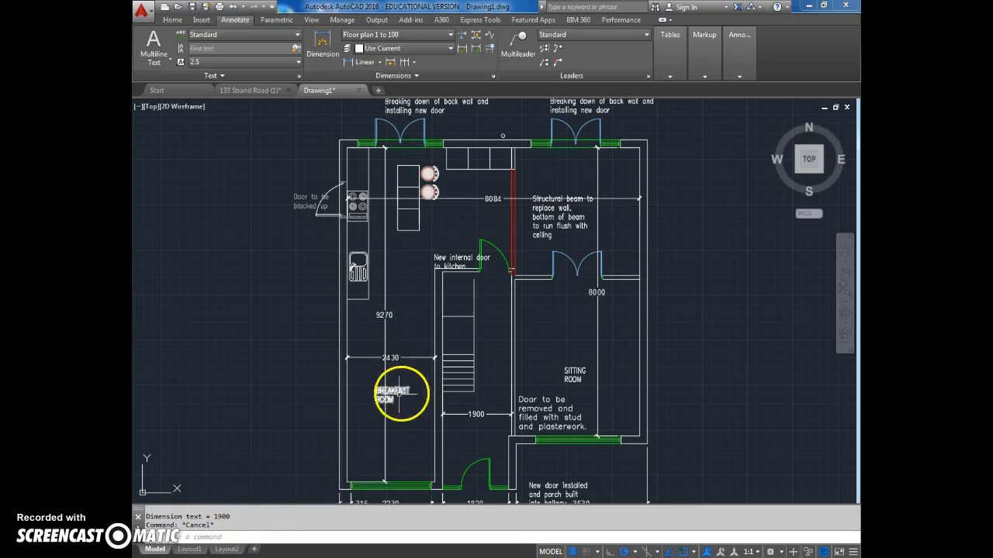
Create a new dimension style named "Copy of Floor plan 1 to 50" based on "Floor plan 1 to 100"
scroll(412, 332, "down", 3)
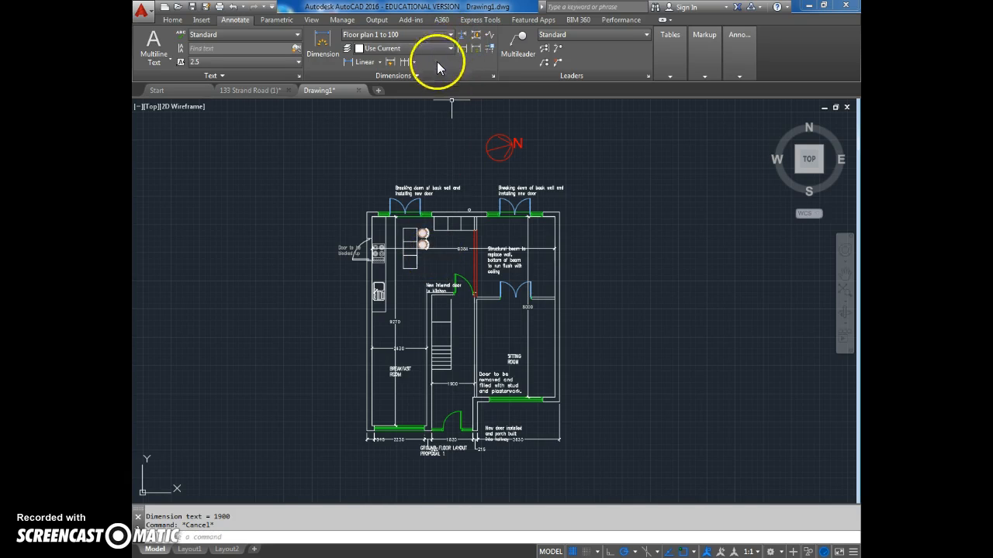
left_click(493, 79)
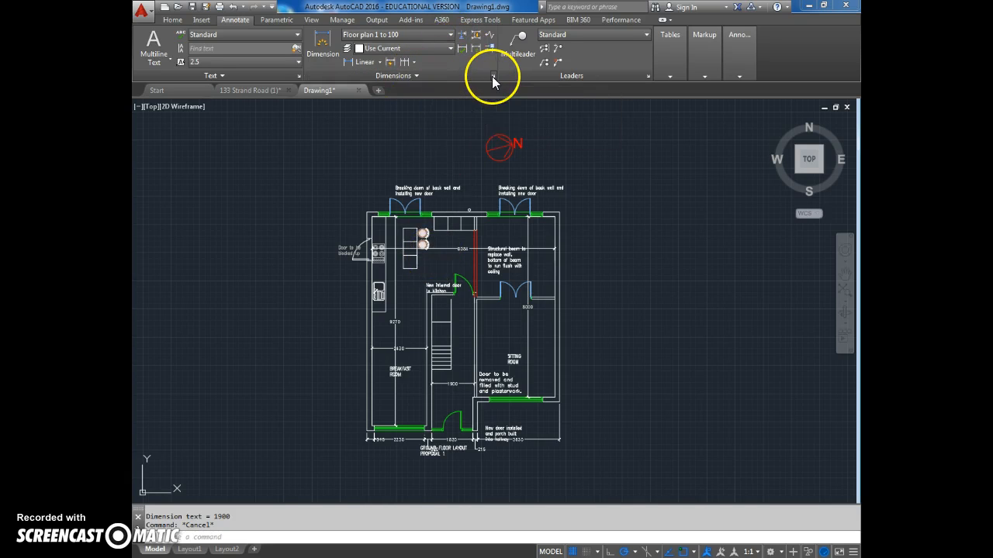
left_click(384, 264)
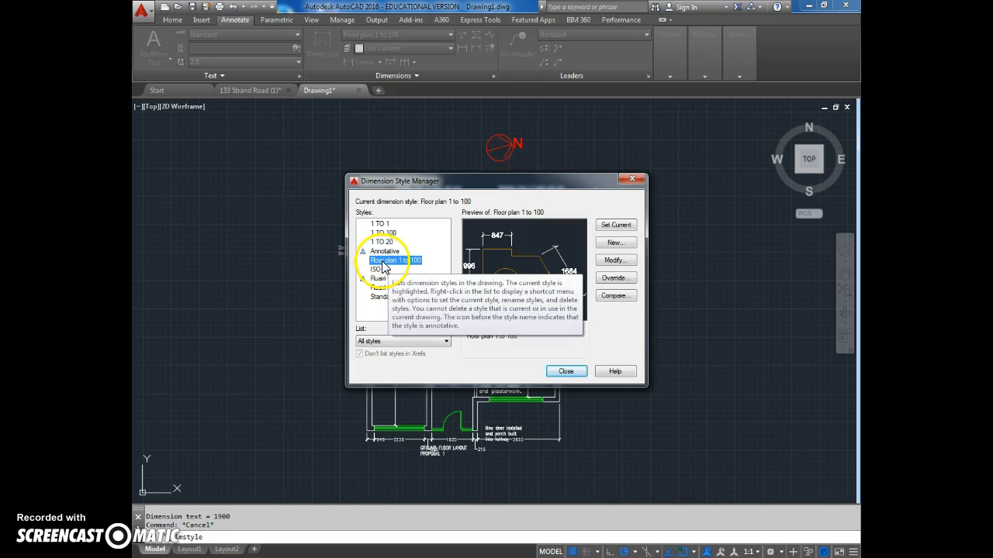
left_click(613, 245)
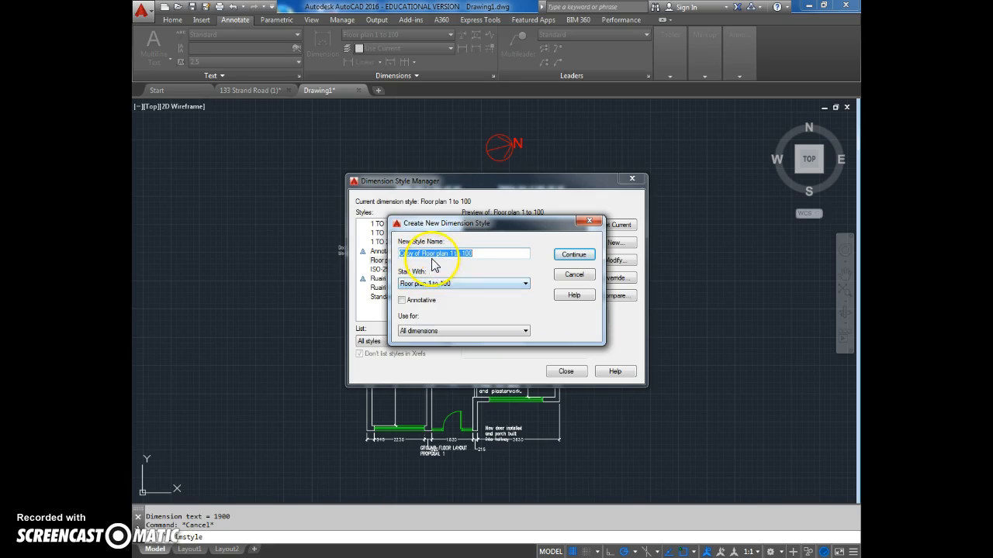
left_click(472, 253)
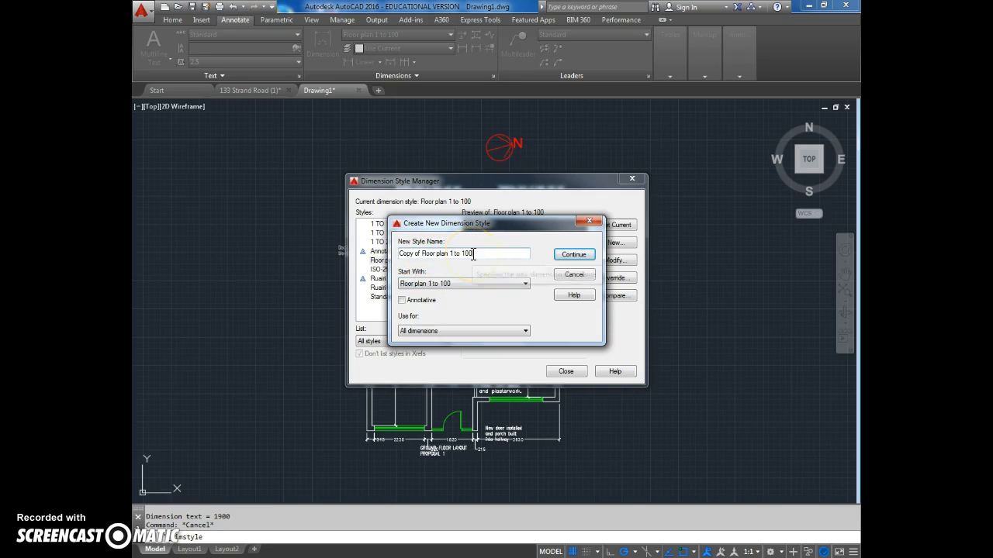
key("BackSpace")
key("BackSpace")
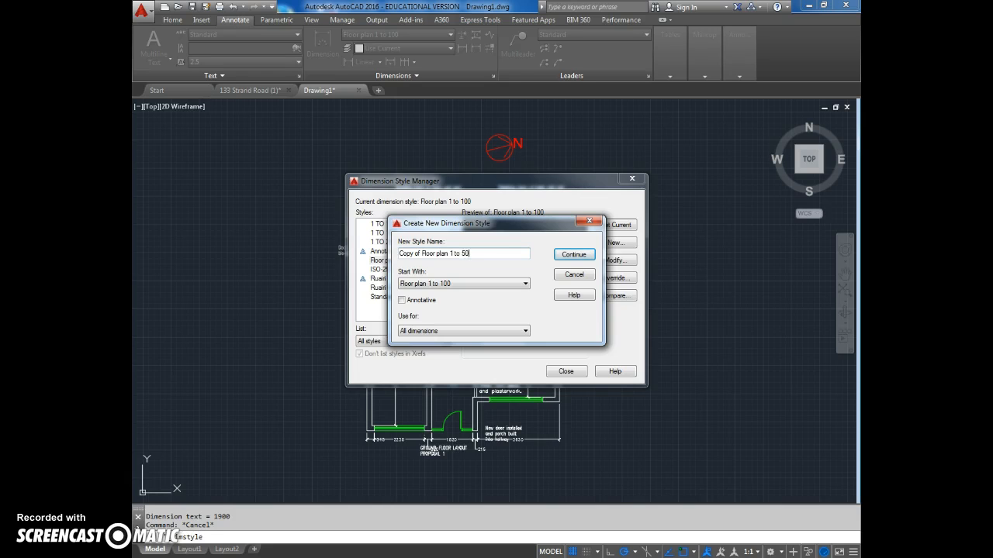
left_click(575, 255)
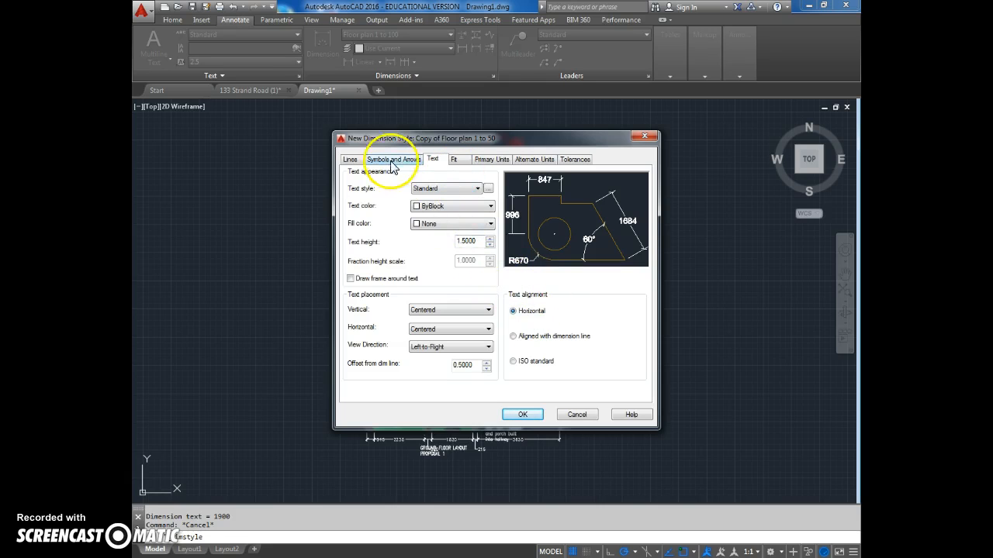
Set the new dimension style's overall scale to 50, save it as the current style and close the style manager
left_click(457, 160)
double_click(609, 312)
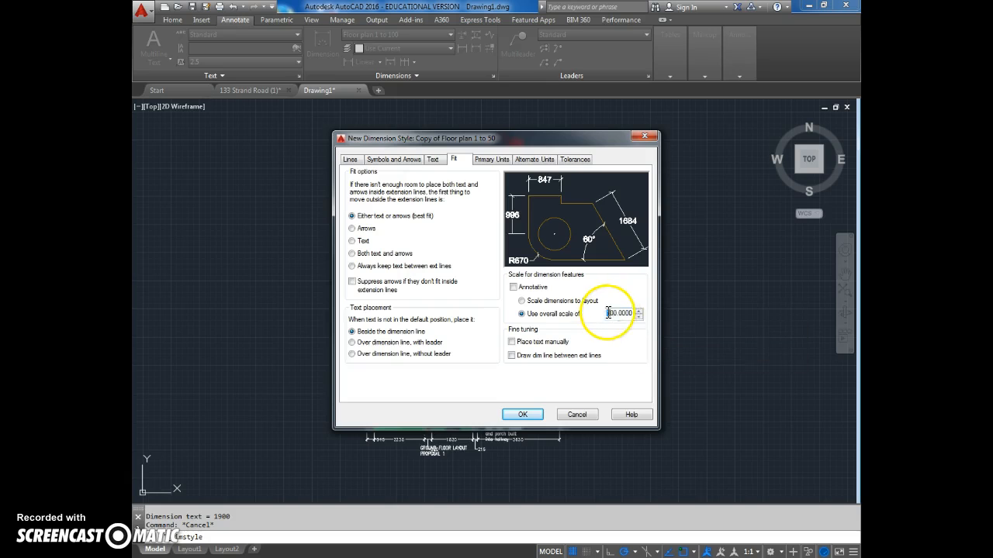
type("50")
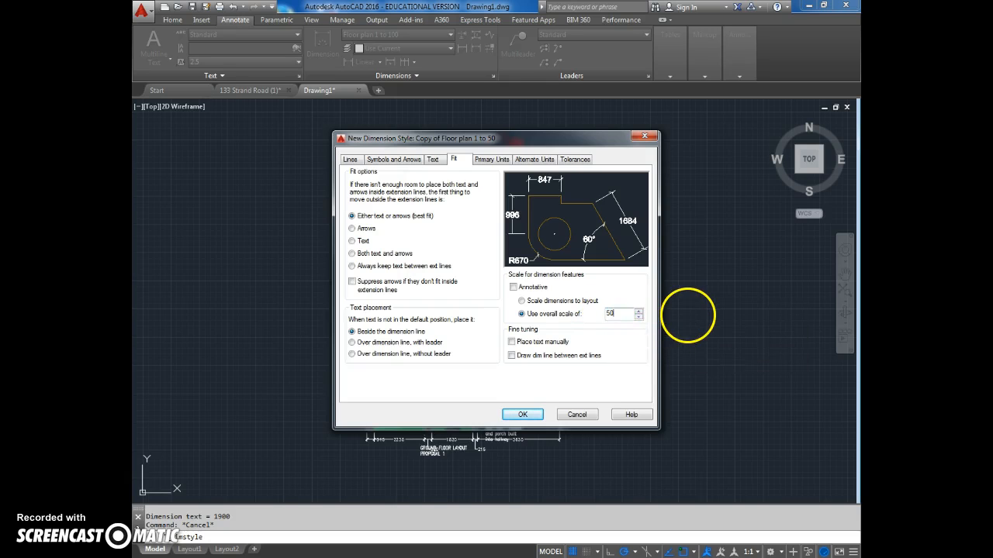
left_click(527, 414)
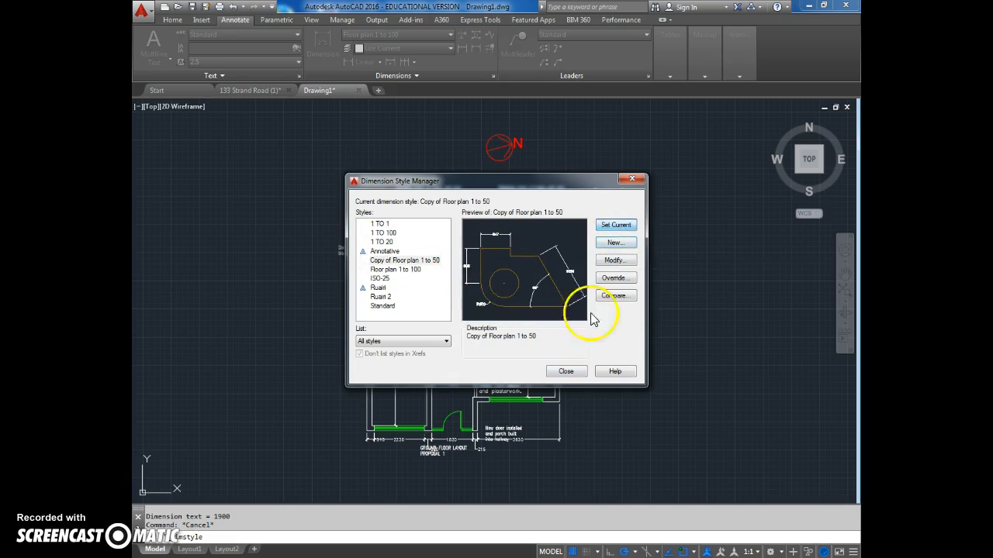
left_click(577, 372)
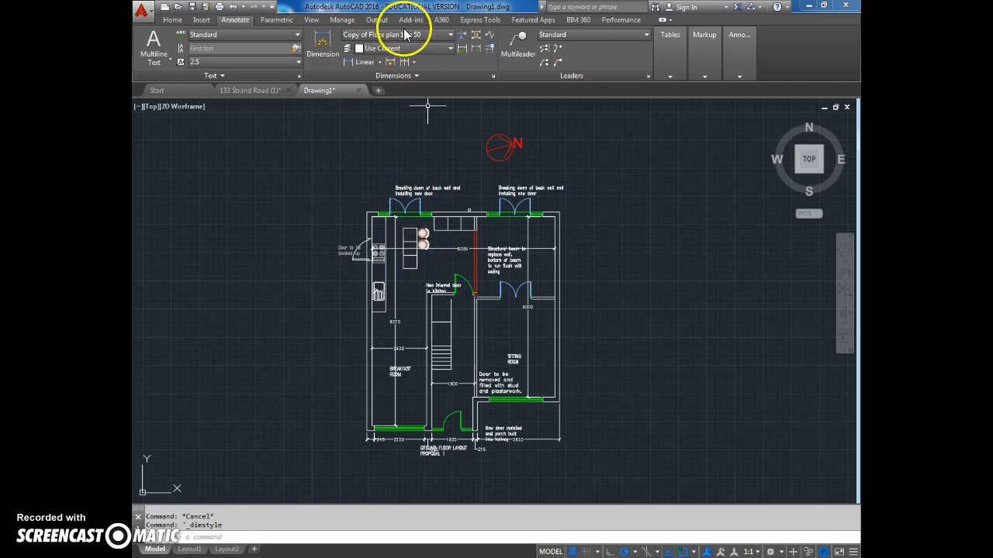
Add a linear dimension across the first kitchen unit on the rear wall, placed just below its front edge
left_click(357, 62)
scroll(472, 203, "up", 5)
scroll(273, 290, "up", 3)
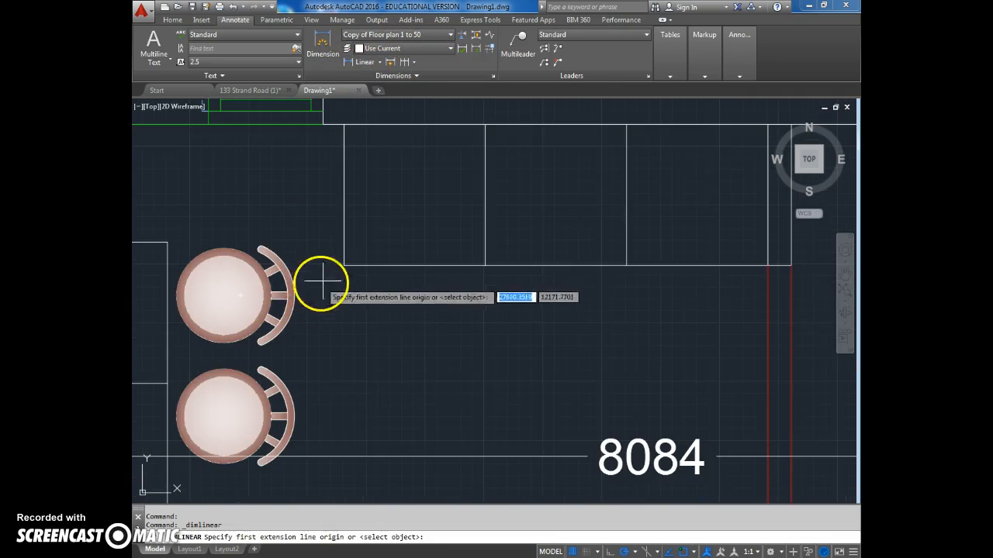
left_click(343, 266)
left_click(485, 265)
left_click(474, 287)
Add a linear dimension across the second rear-wall kitchen unit, in line with the first unit's dimension
scroll(391, 323, "down", 2)
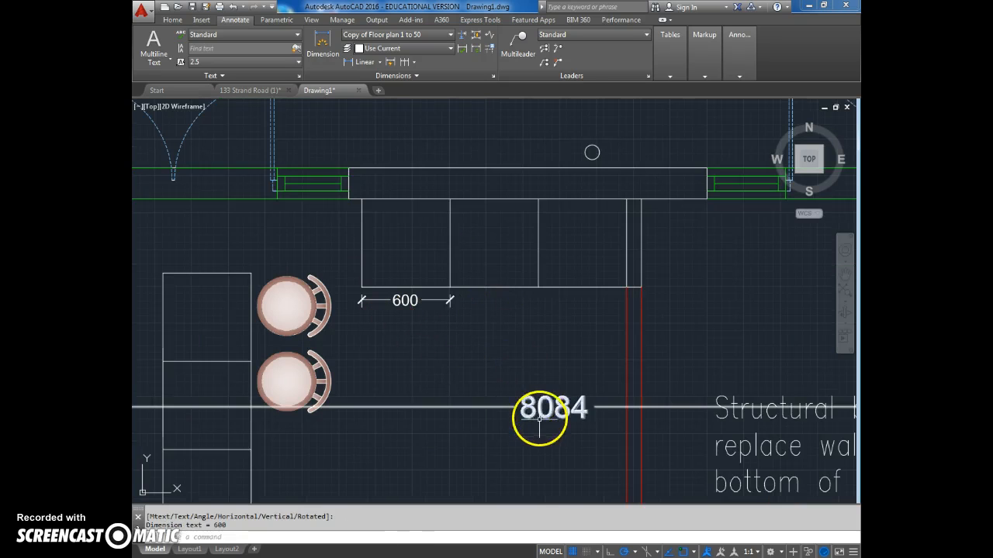
key("Return")
left_click(449, 288)
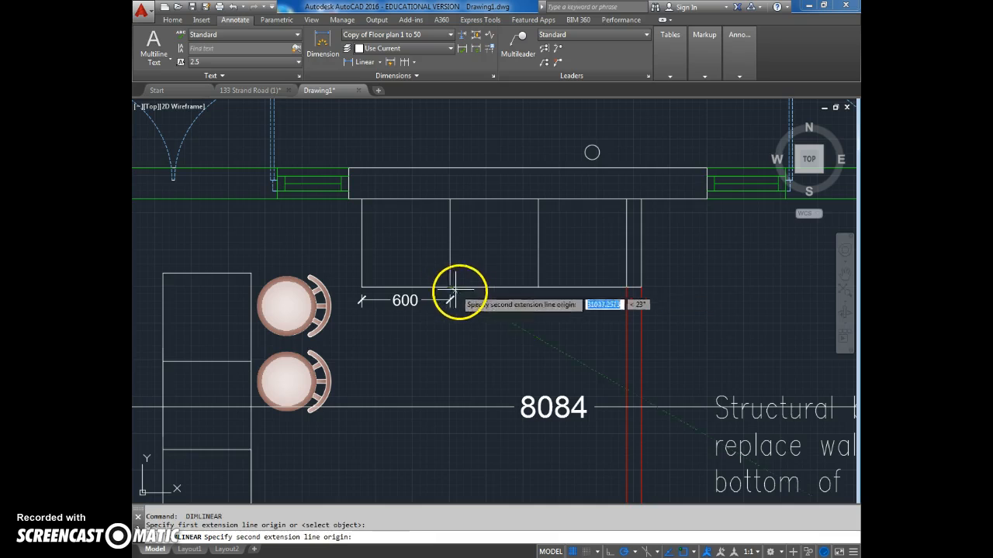
left_click(538, 288)
left_click(525, 301)
Add a linear dimension from the third rear-wall unit's near edge to the far face of the structural beam, aligned with the other unit dimensions
key("Return")
left_click(538, 288)
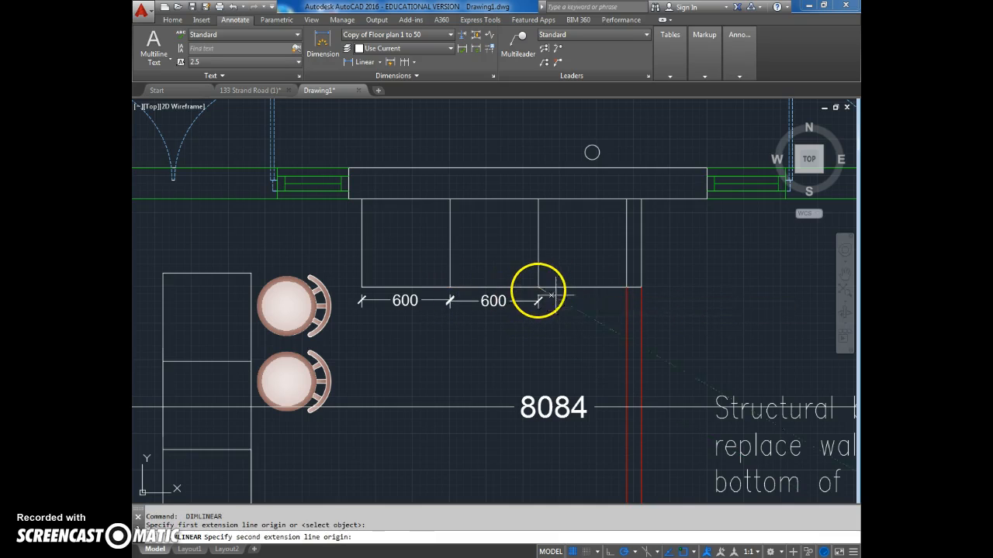
left_click(640, 288)
left_click(609, 302)
scroll(453, 342, "down", 4)
key("Escape")
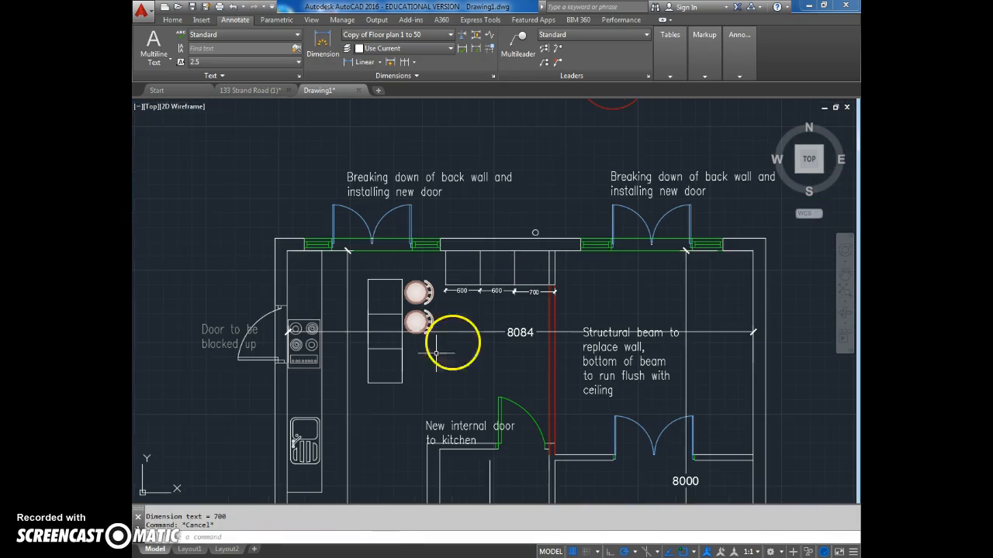